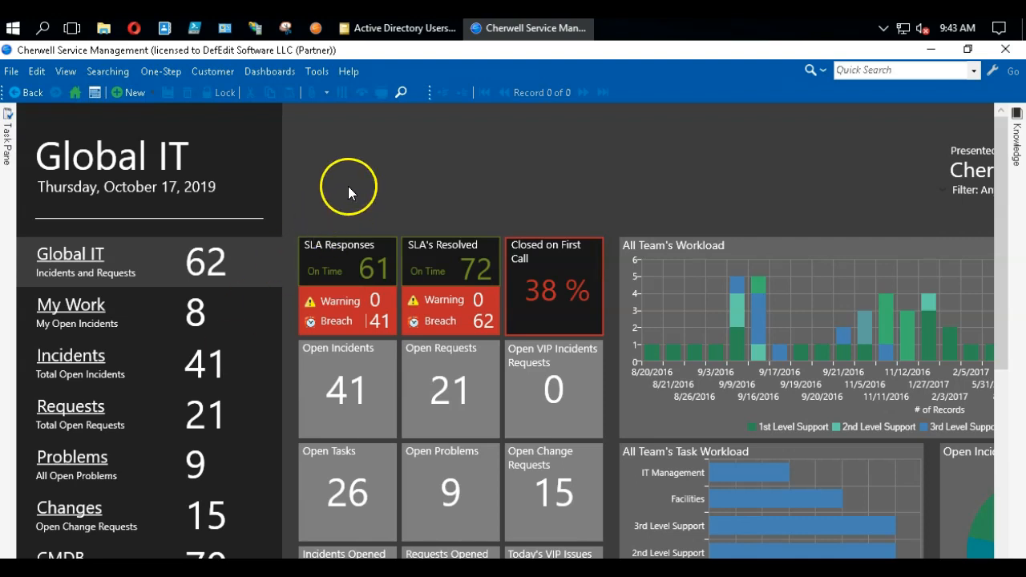
- Open the One-Step Action Manager and select the Check User's AD Groups action in the Def Edit Software LLC folder
click(182, 79)
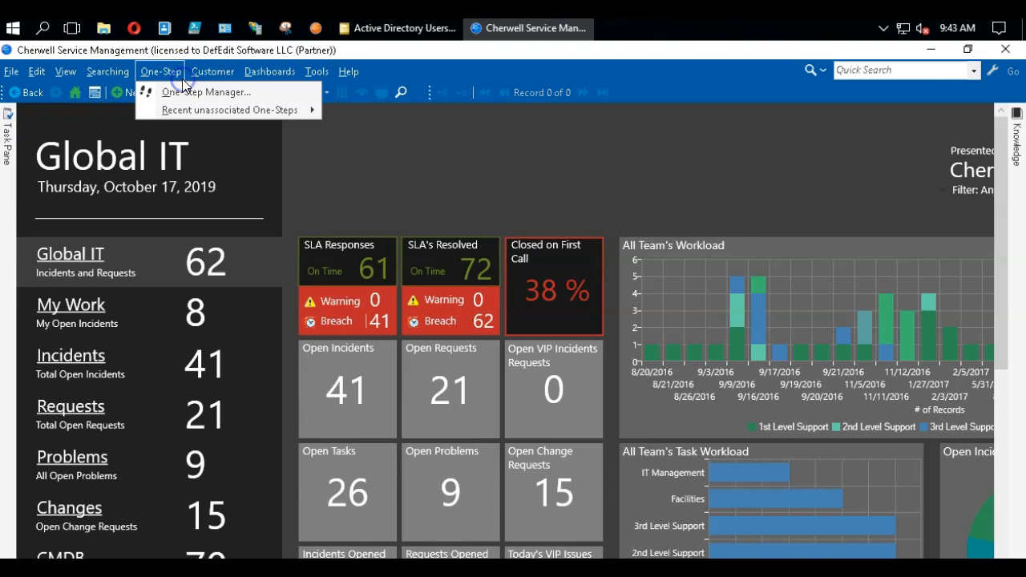
click(177, 93)
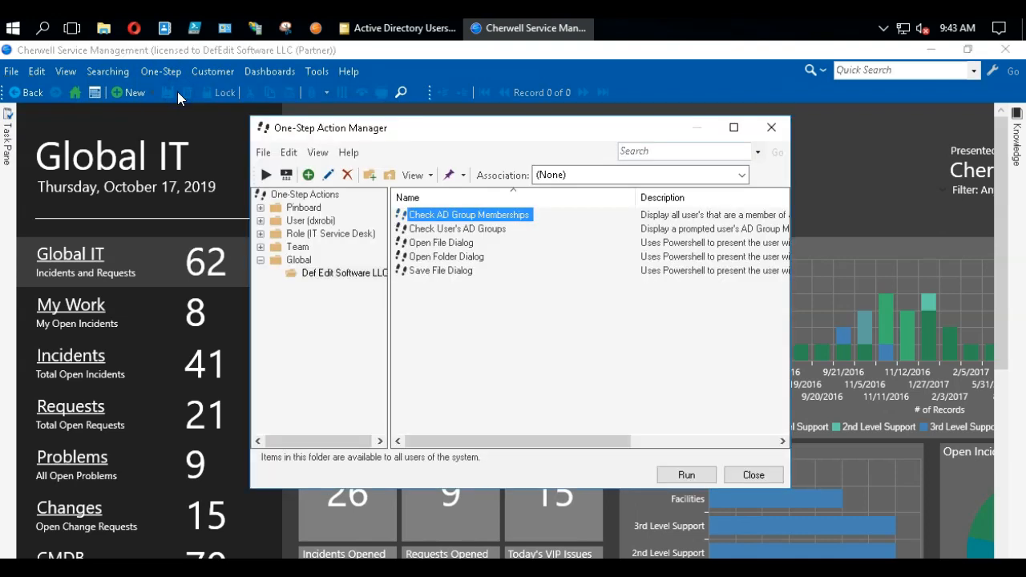
click(502, 230)
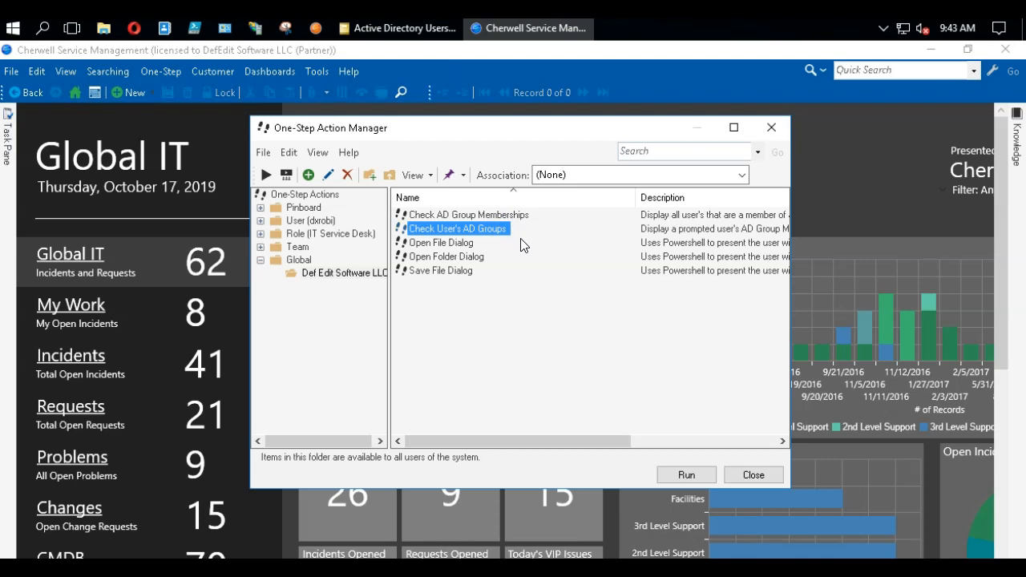
click(517, 225)
click(514, 217)
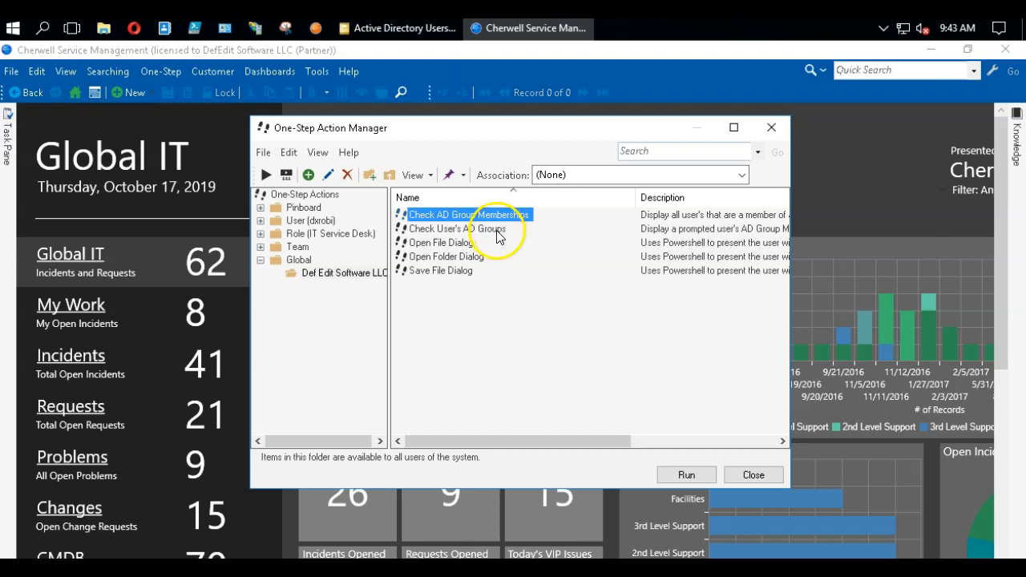
click(496, 230)
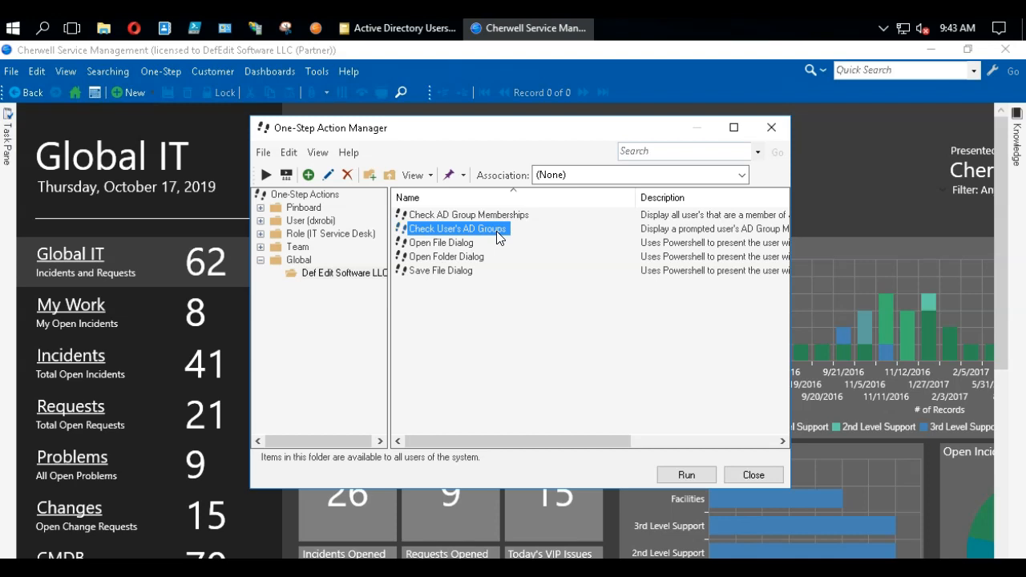
click(496, 214)
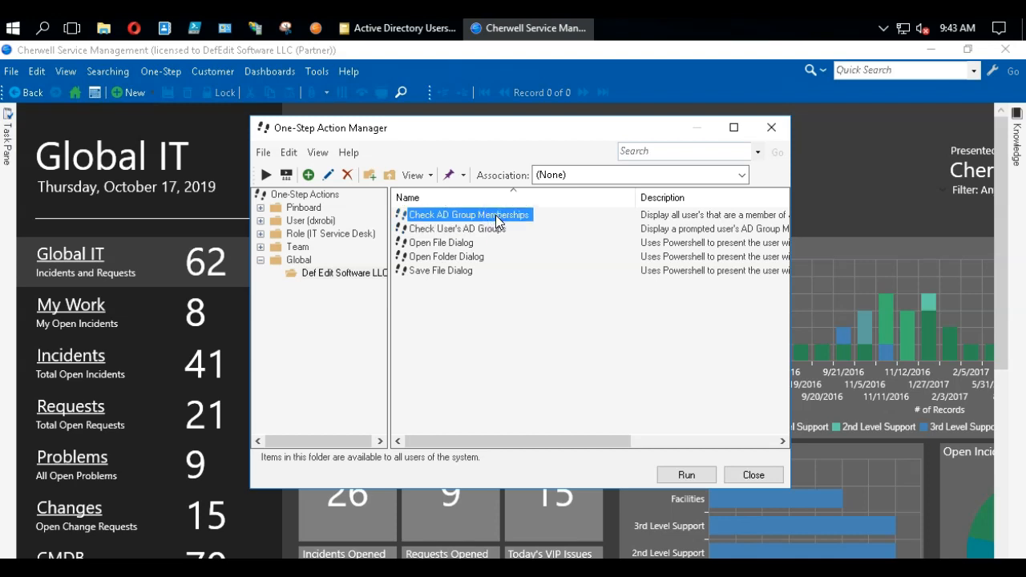
click(474, 230)
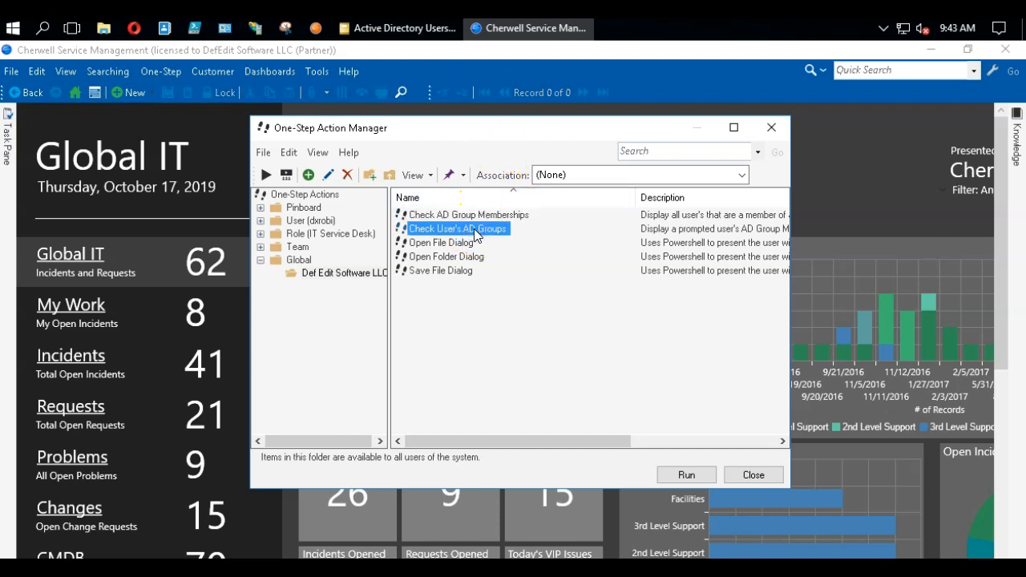
- In Active Directory Users and Computers, look up the logon name in the DefinedAPI service user's account properties, then return to Cherwell Service Management
click(403, 32)
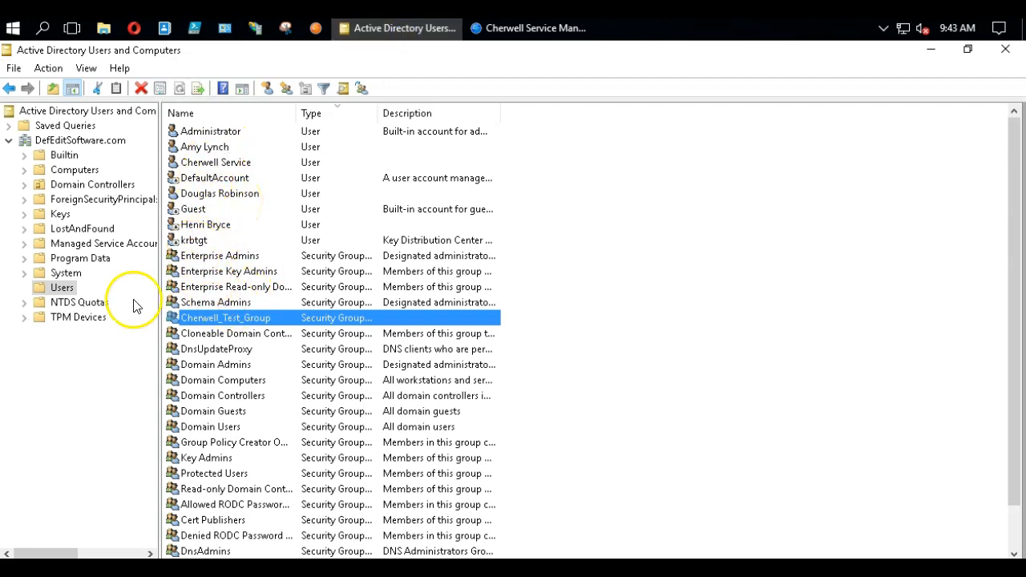
scroll(210, 427, down, 1)
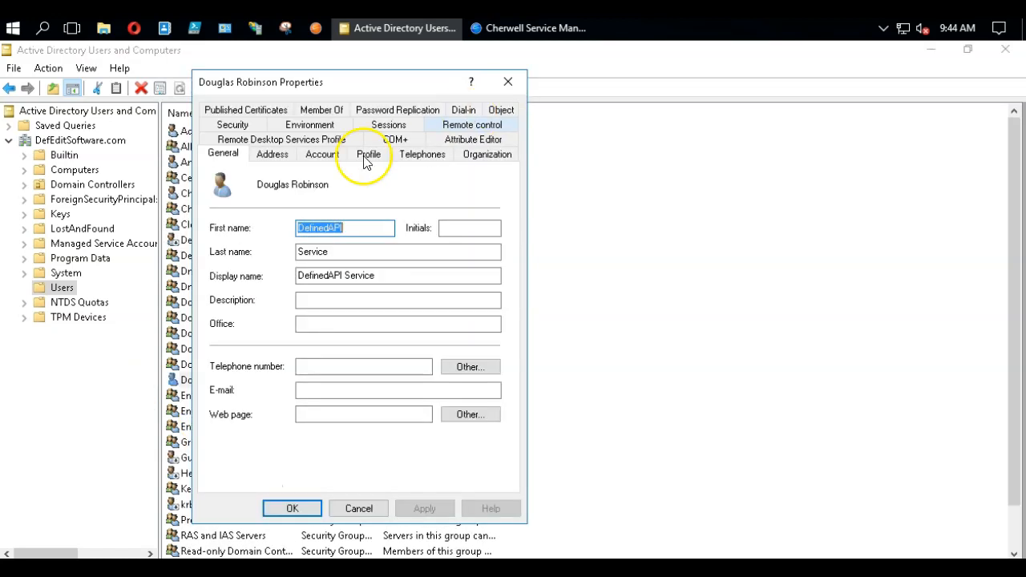
click(320, 154)
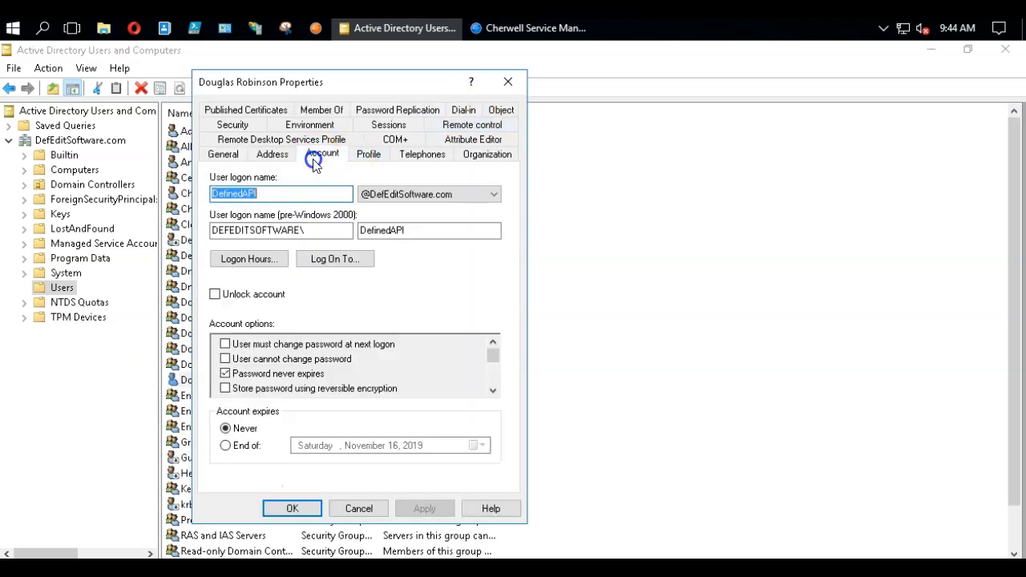
click(221, 154)
drag(425, 93, 568, 105)
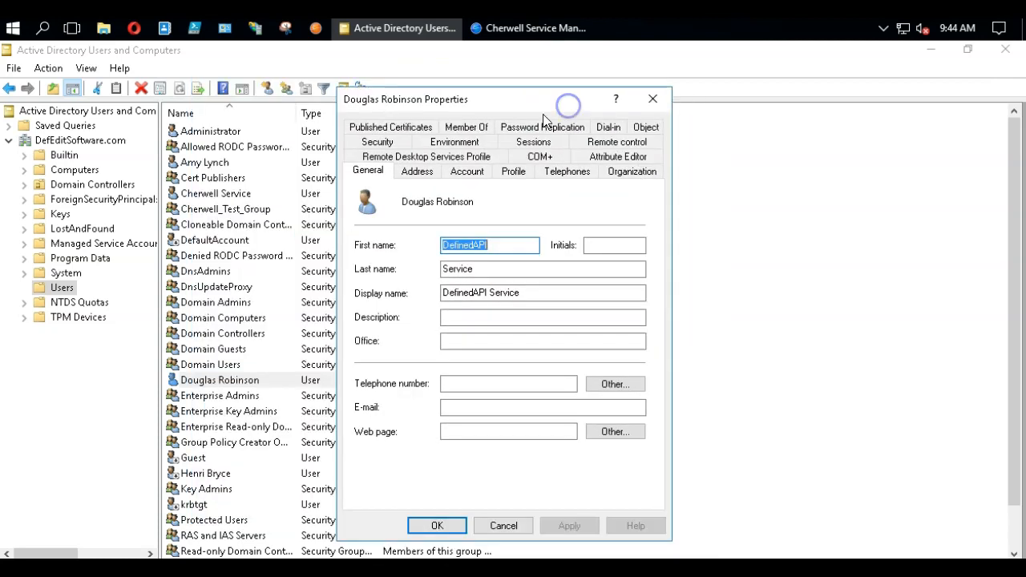
click(468, 175)
drag(441, 212, 353, 211)
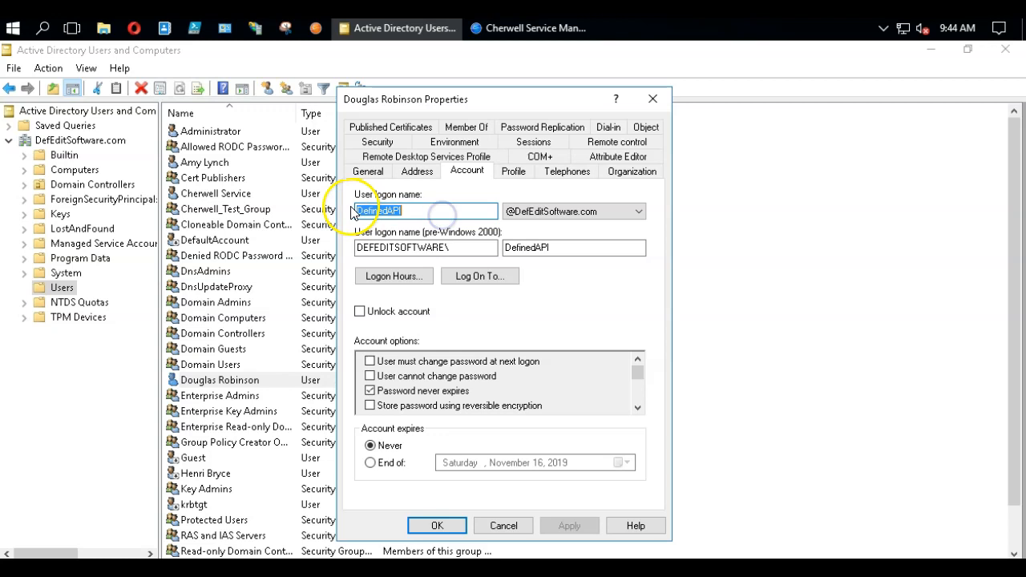
click(652, 97)
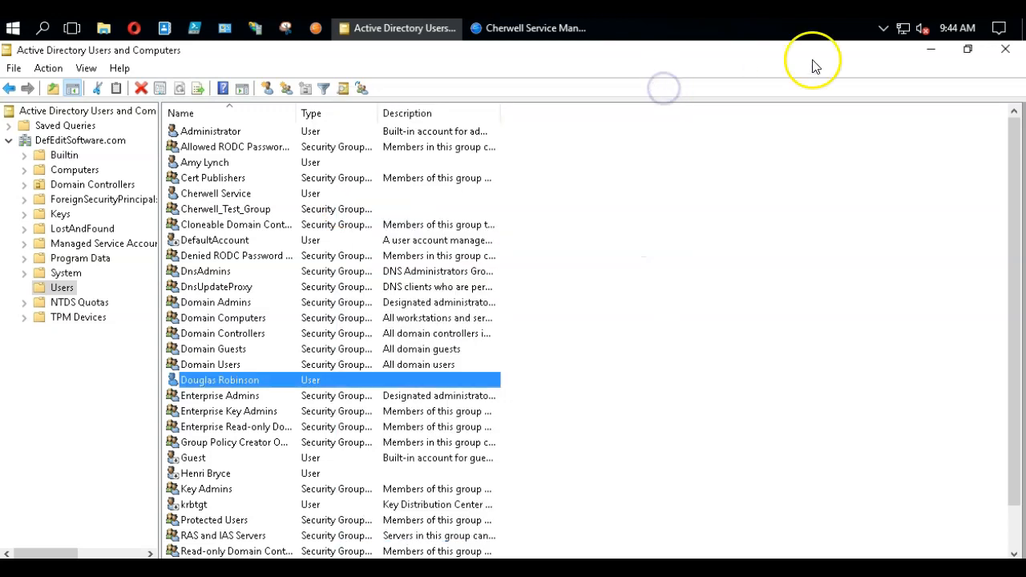
click(928, 51)
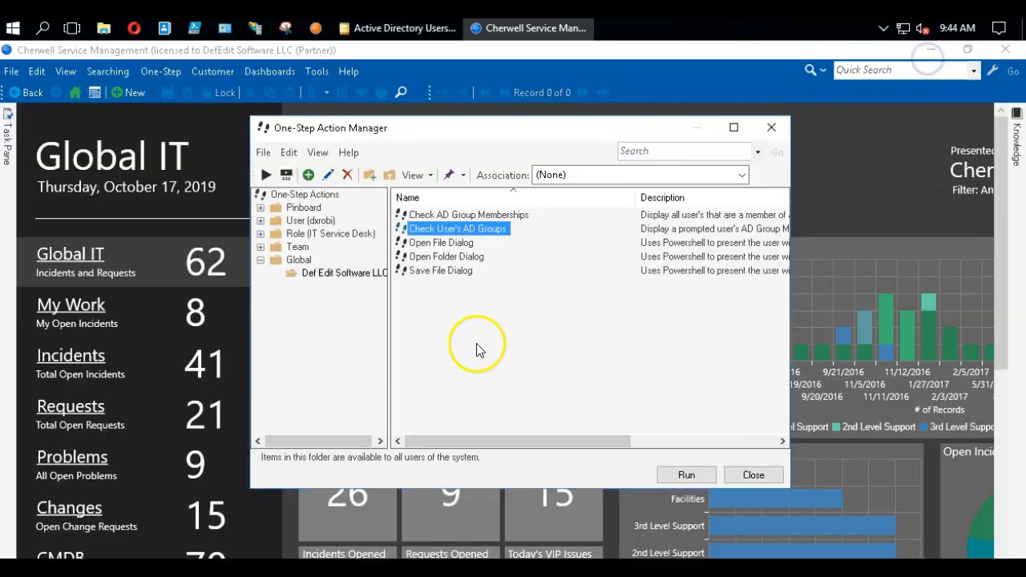
- Run the Check User's AD Groups One-Step for the SAM account name DefinedAPI
double_click(469, 229)
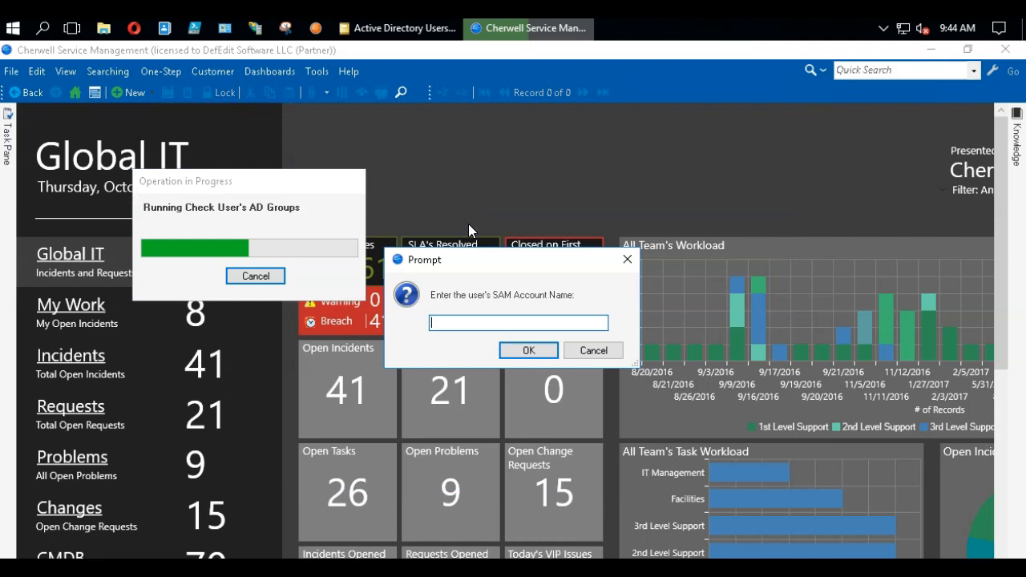
text(DefinedAPI)
key(Return)
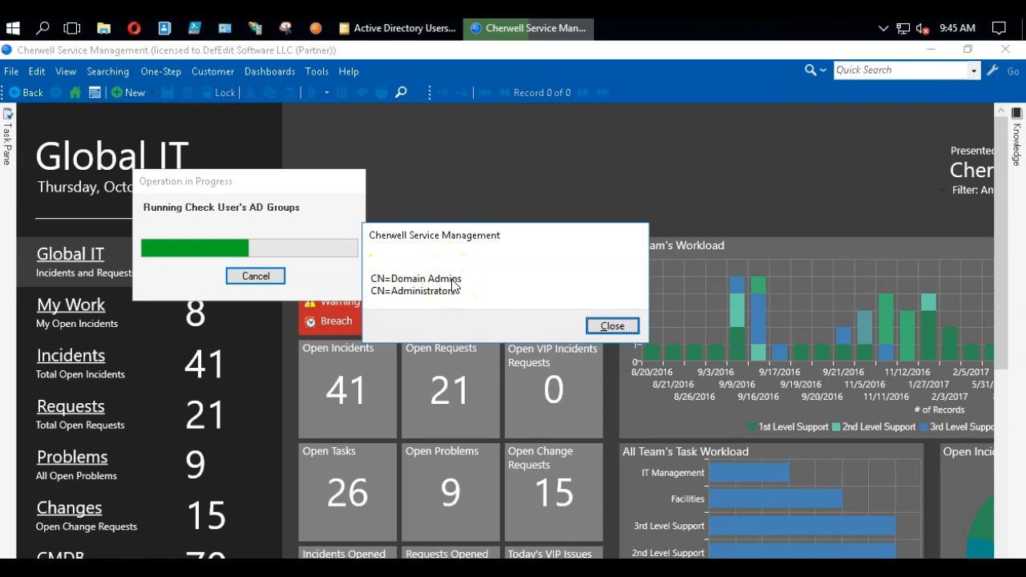
- Check the DefinedAPI user's group memberships in Active Directory Users and Computers, then return to the One-Step result in Cherwell Service Management
click(405, 28)
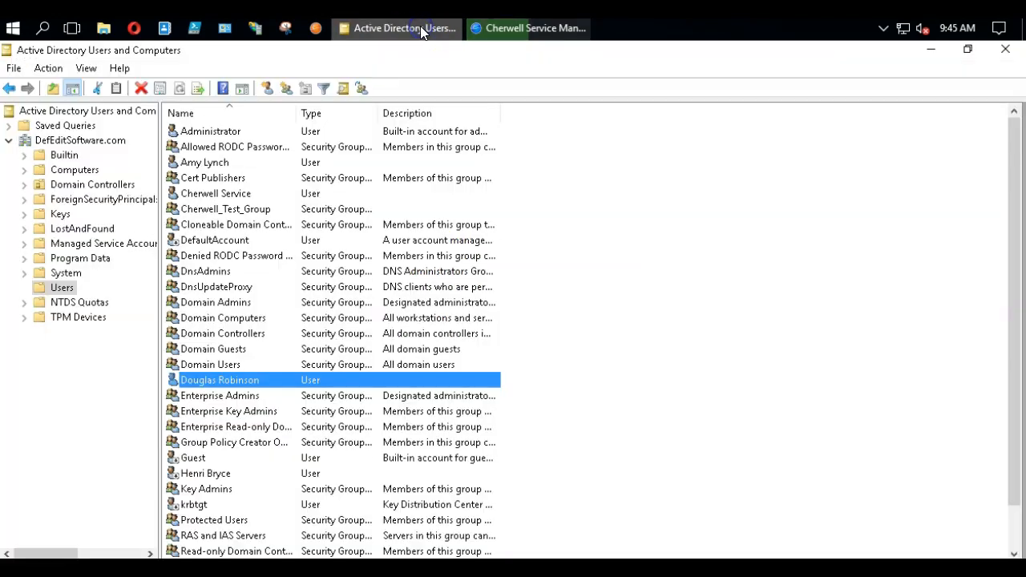
double_click(211, 384)
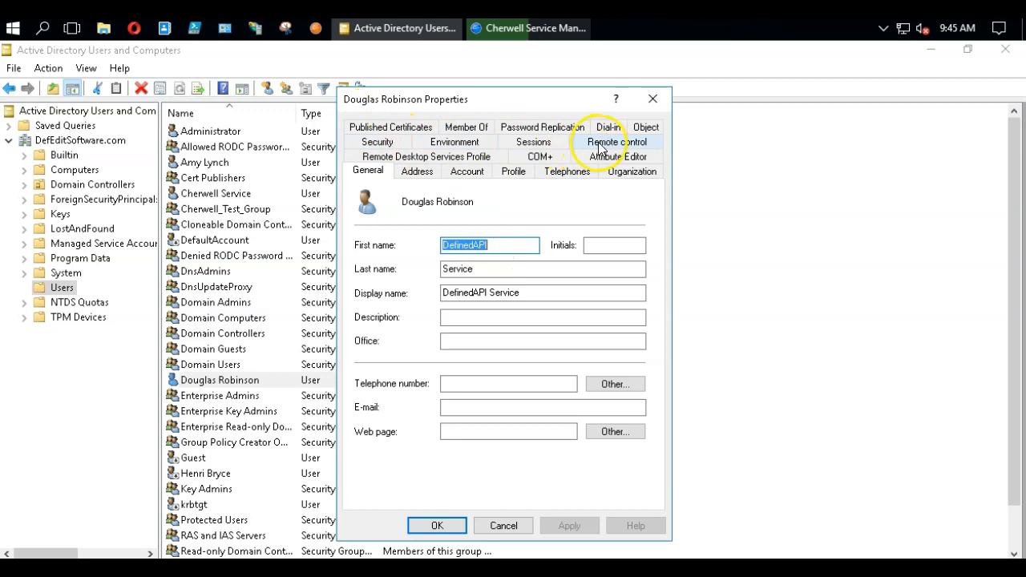
click(466, 127)
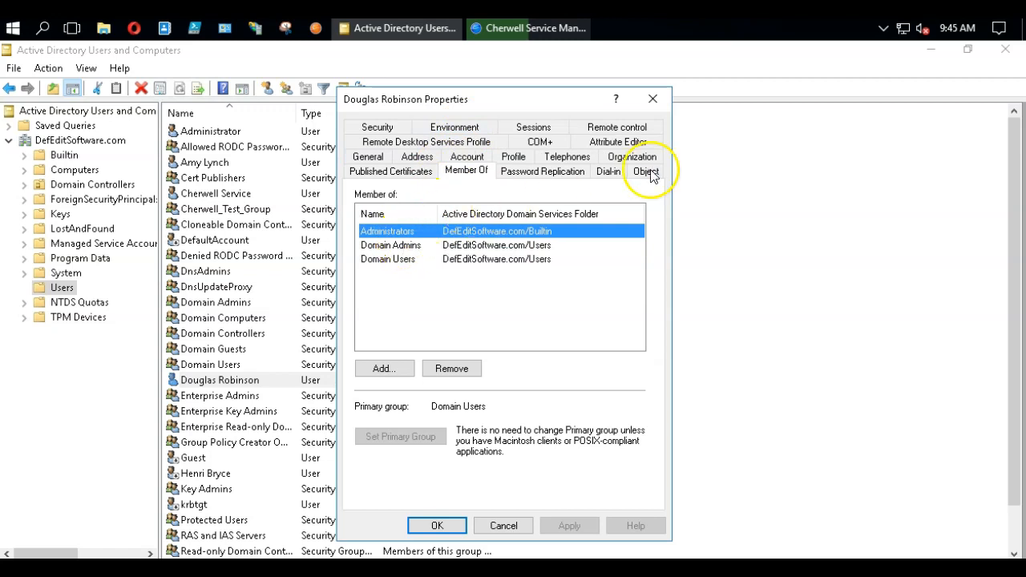
click(660, 97)
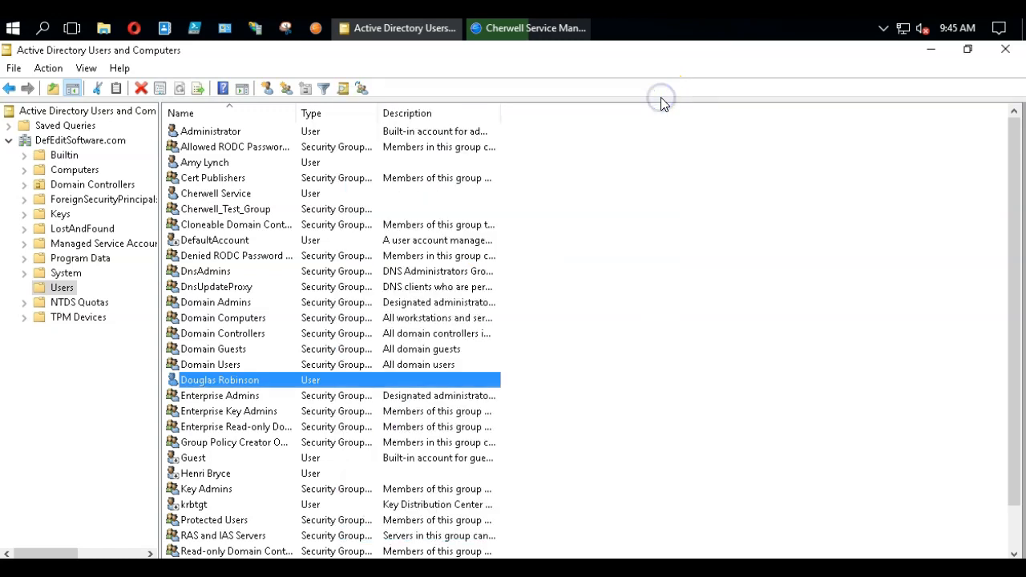
click(931, 50)
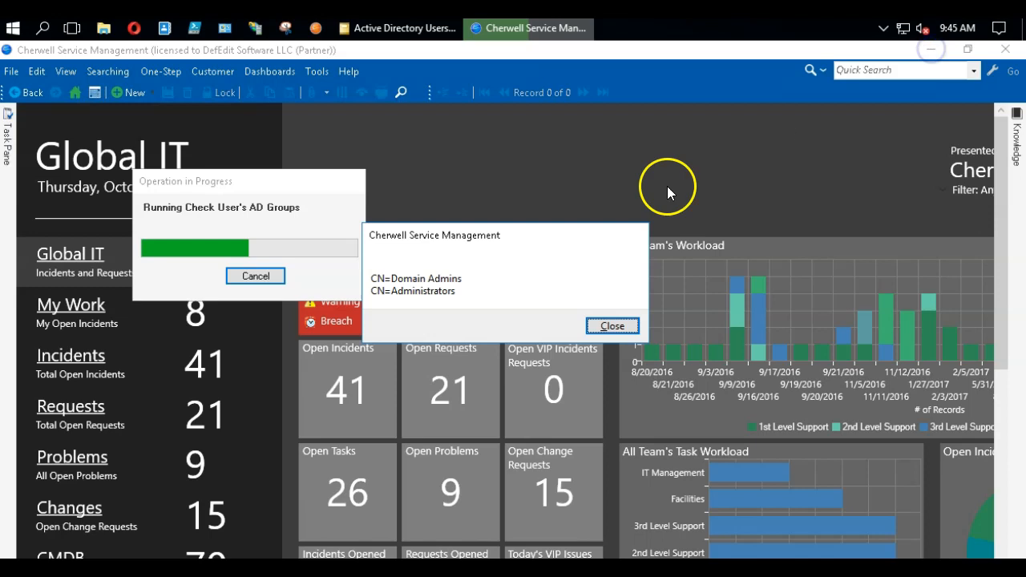
- Dismiss both One-Step result popups and open the Check User's AD Groups One-Step for editing
click(613, 324)
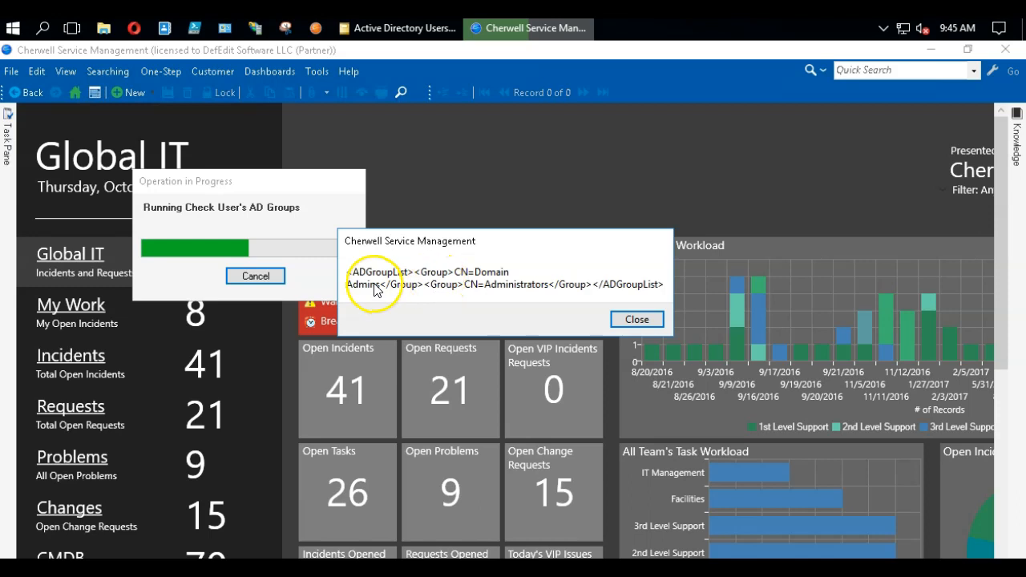
click(635, 321)
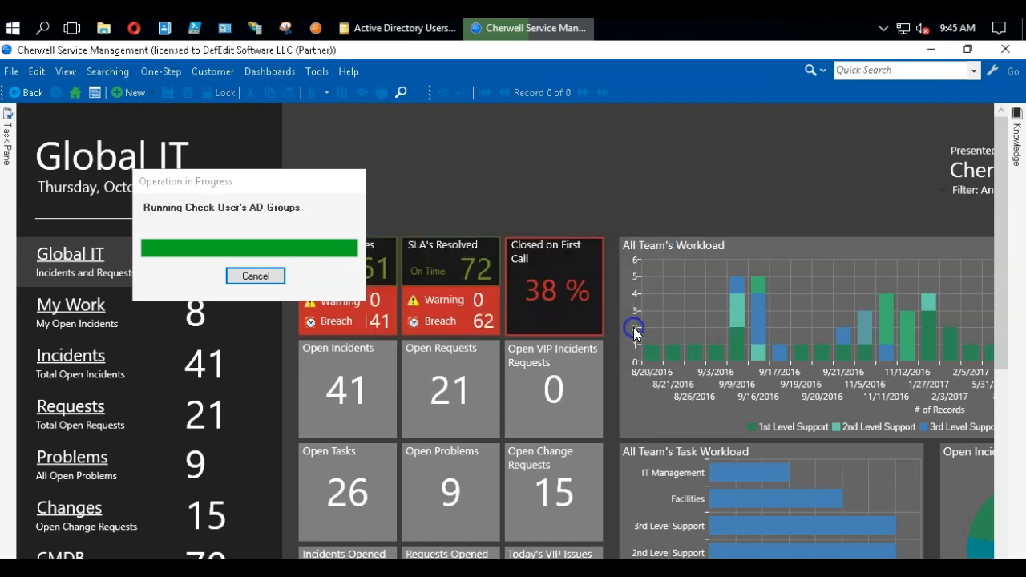
click(148, 64)
click(155, 86)
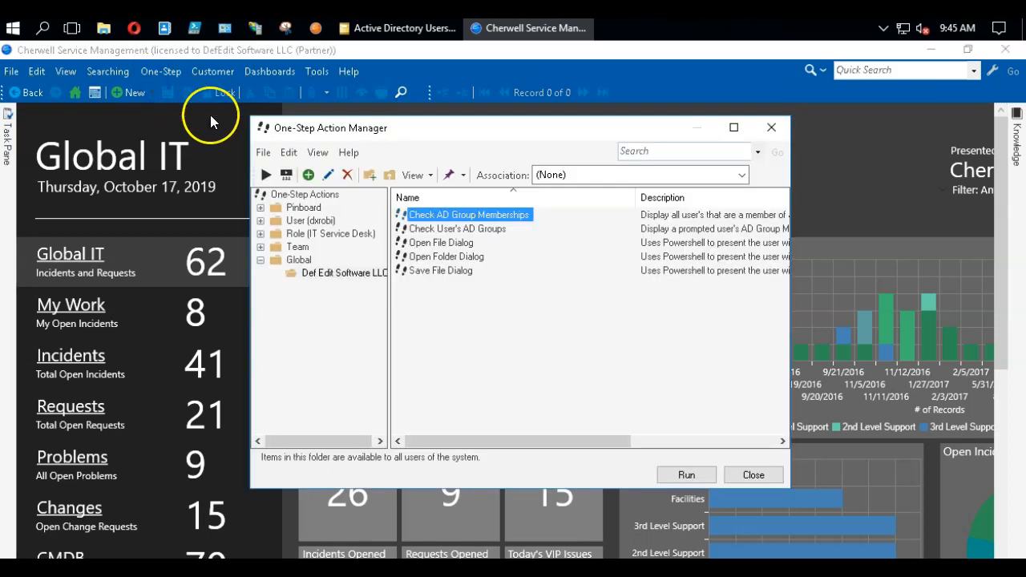
click(417, 230)
click(328, 177)
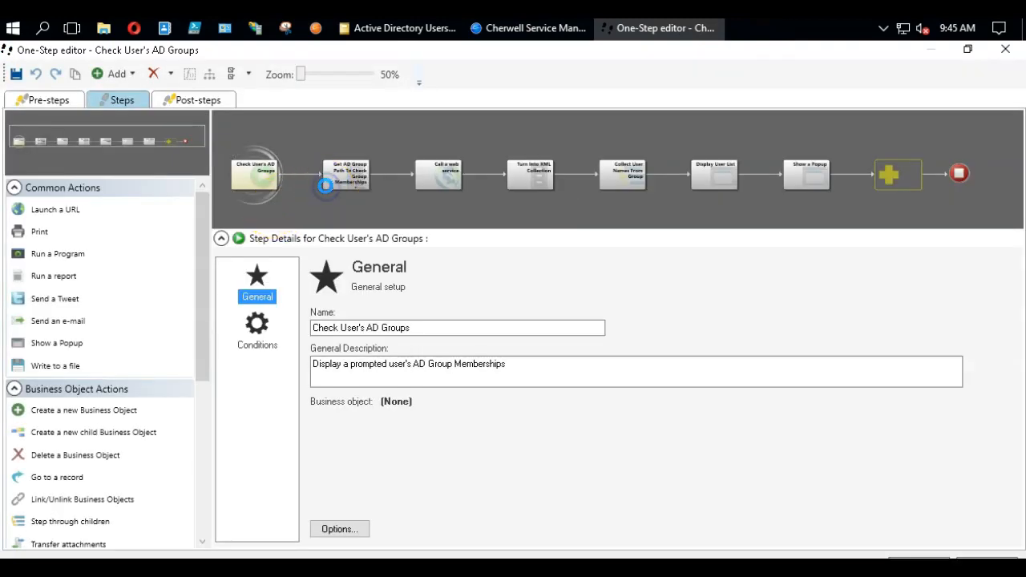
- Review the Get AD Group Path step and the method and parameters of the Call a web service step
click(342, 178)
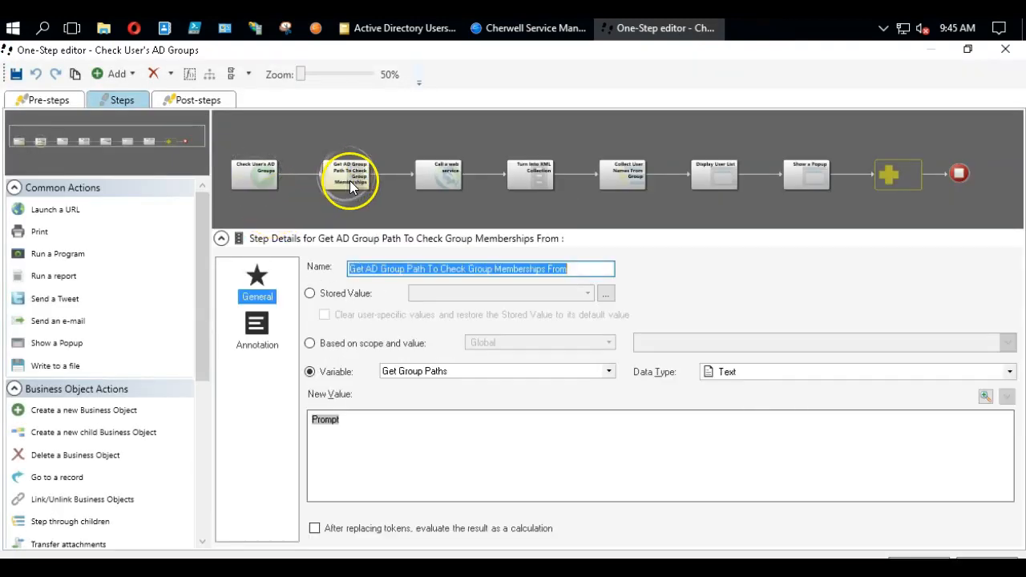
click(436, 179)
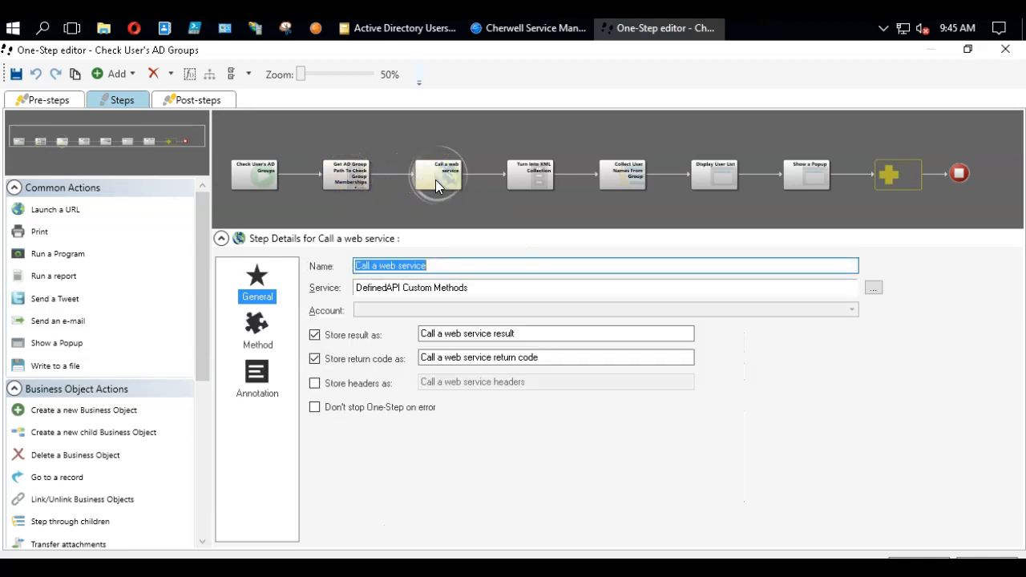
click(258, 324)
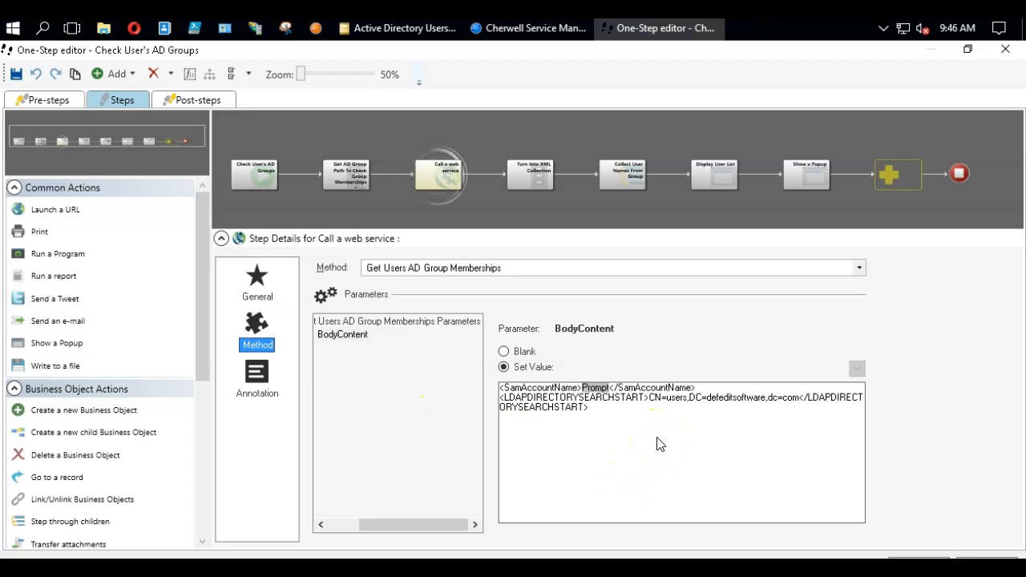
drag(416, 525, 386, 528)
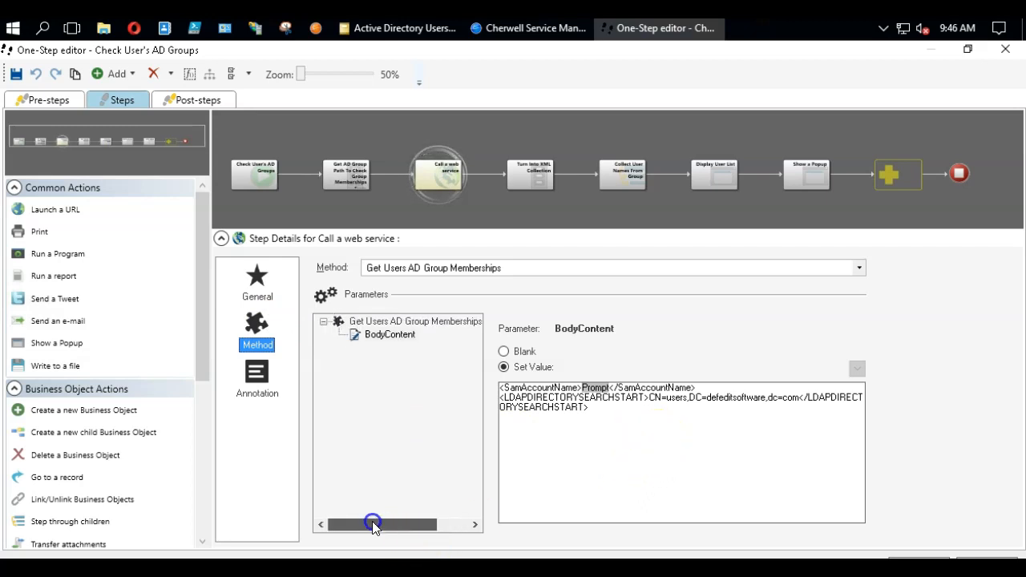
- Examine the SamAccountName and LDAPDIRECTORYSEARCHSTART tags in the web service call's BodyContent parameter value
click(642, 425)
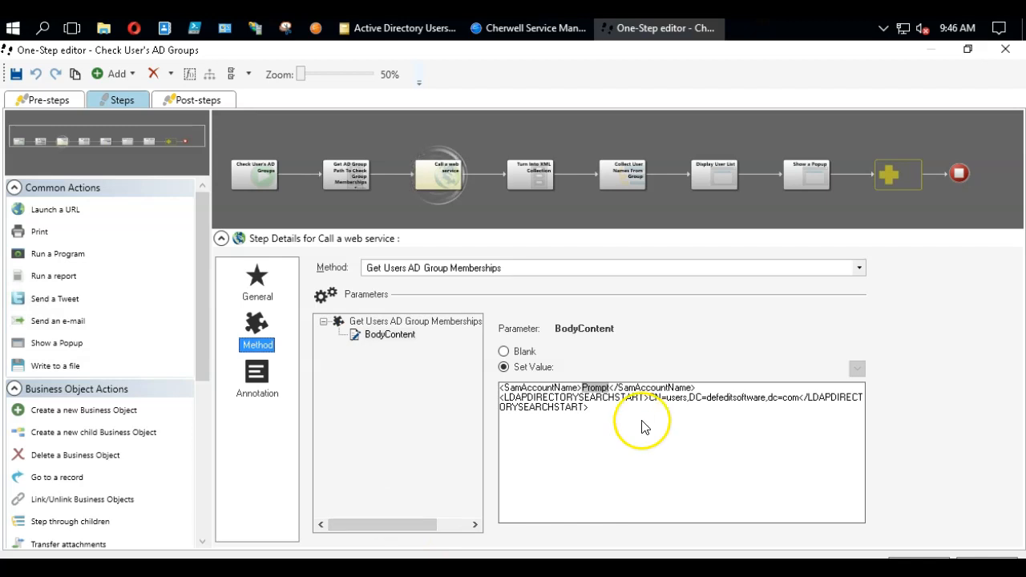
drag(601, 408, 629, 426)
double_click(526, 388)
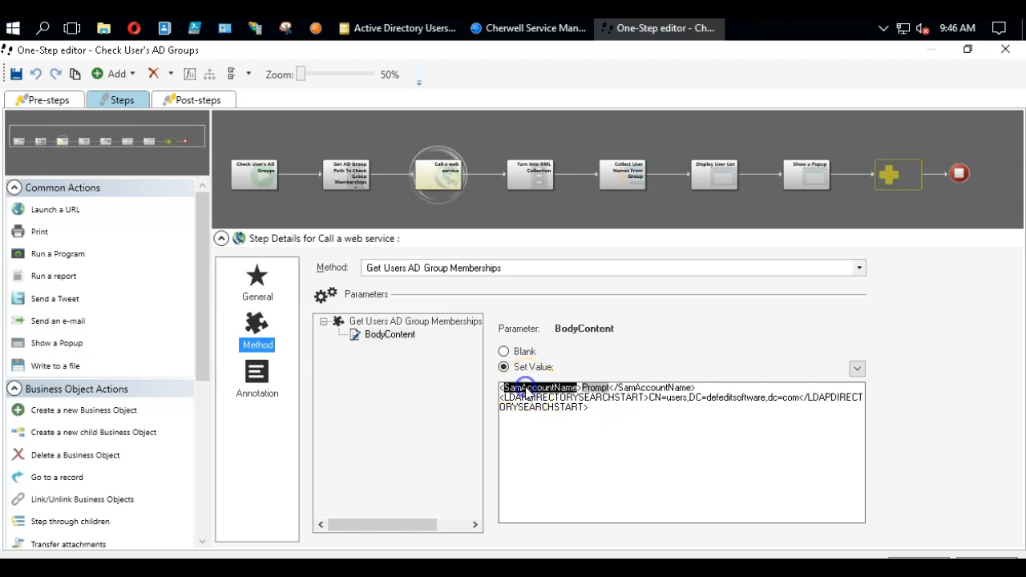
click(526, 388)
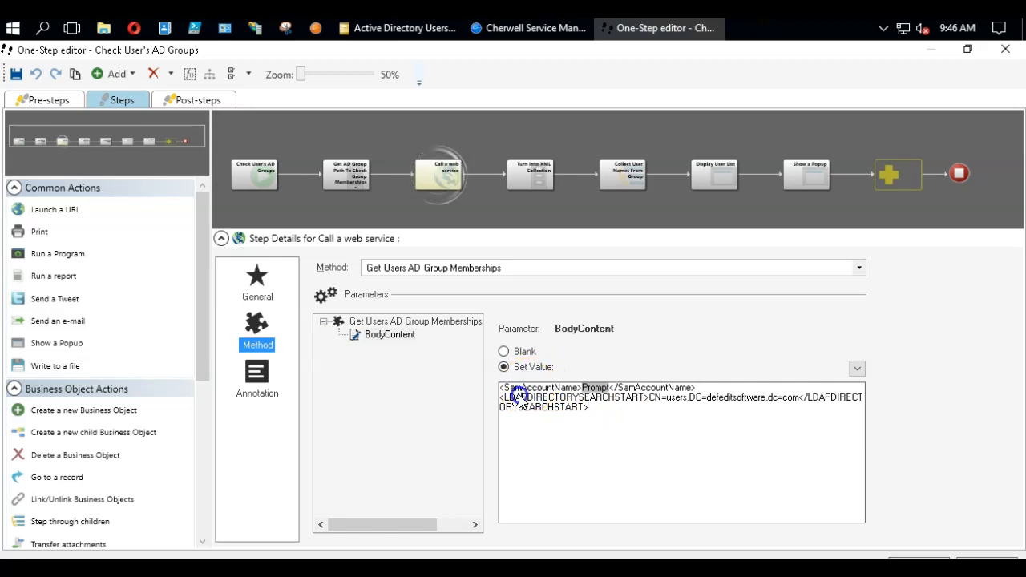
double_click(517, 398)
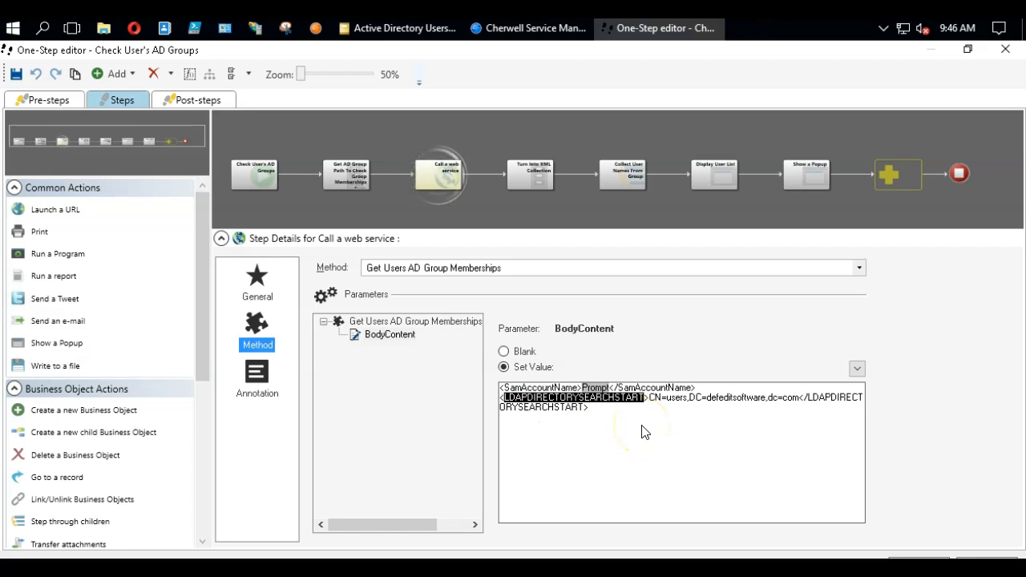
click(665, 420)
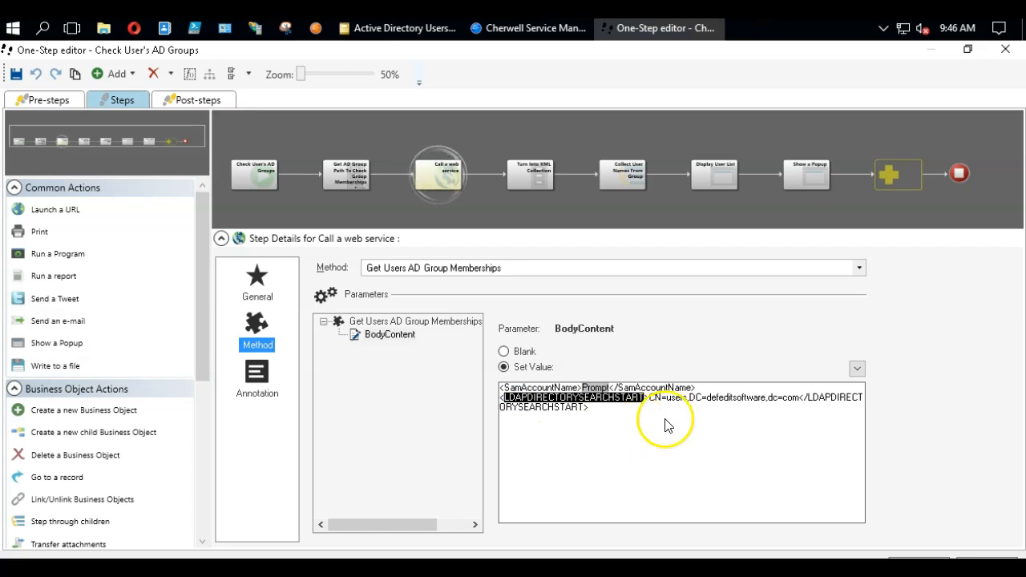
- Compare the Users container in Active Directory Users and Computers with the LDAPDIRECTORYSEARCHSTART path in the One-Step editor's BodyContent value
click(424, 31)
click(46, 288)
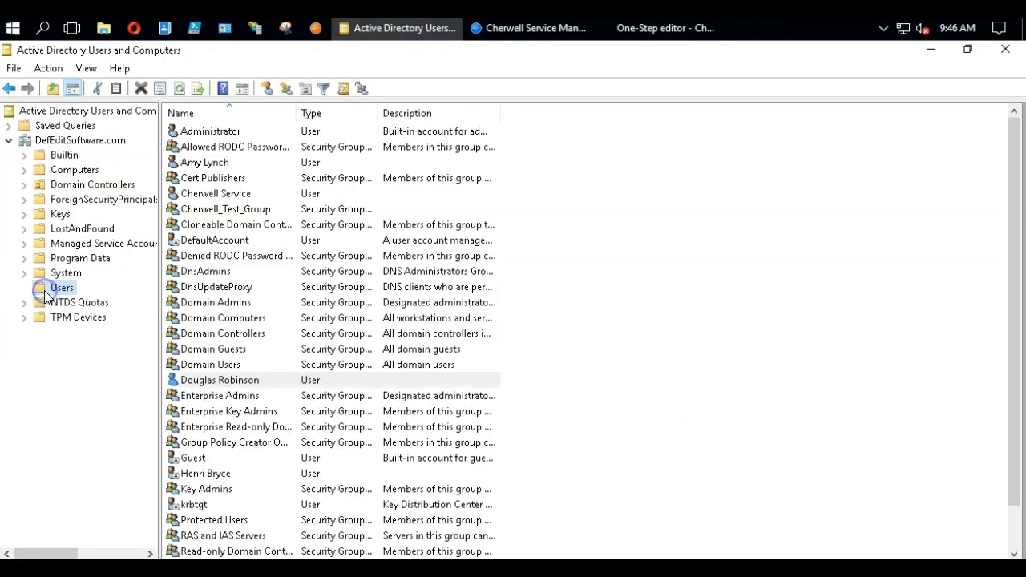
click(941, 56)
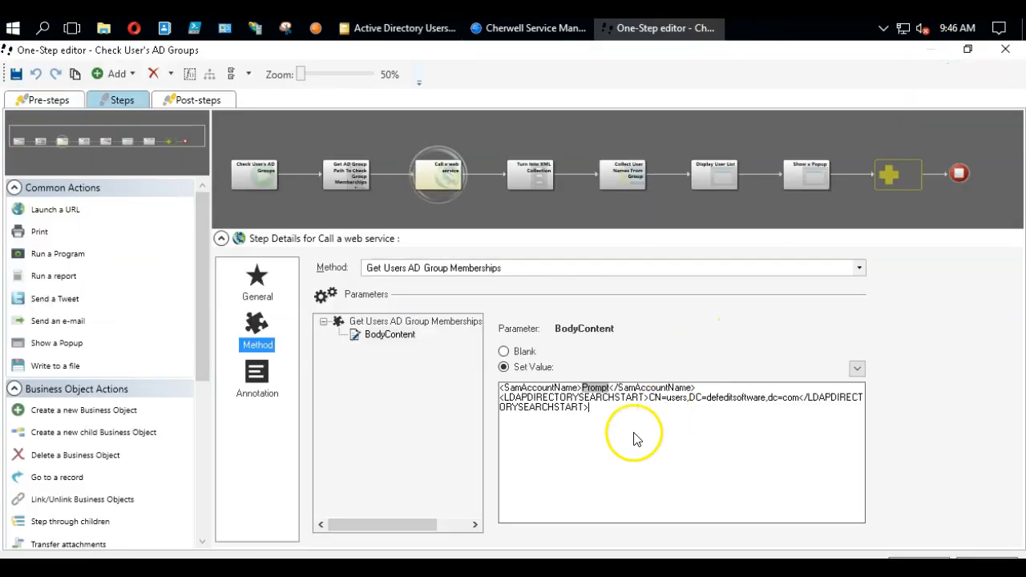
click(360, 32)
click(62, 289)
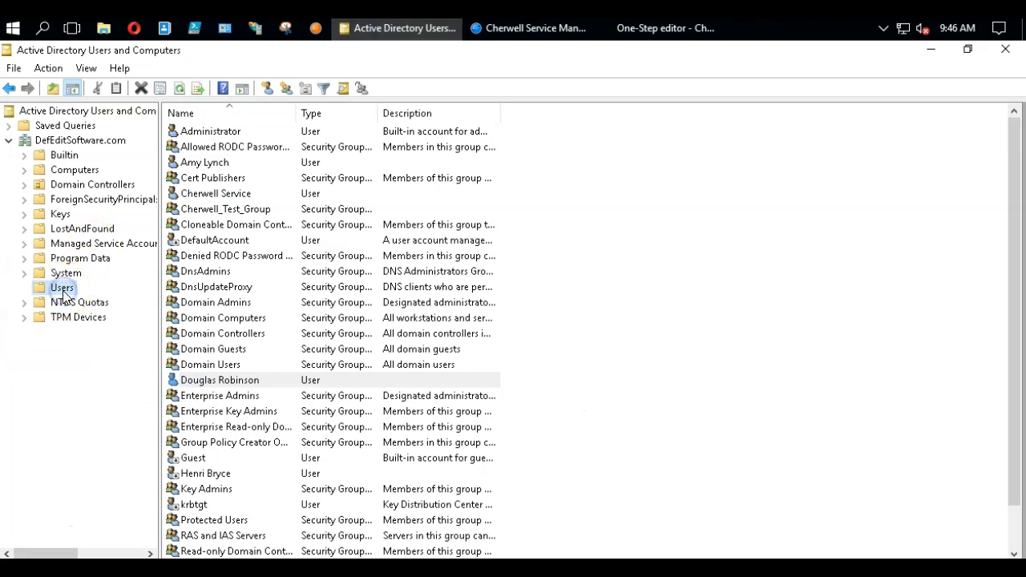
click(941, 53)
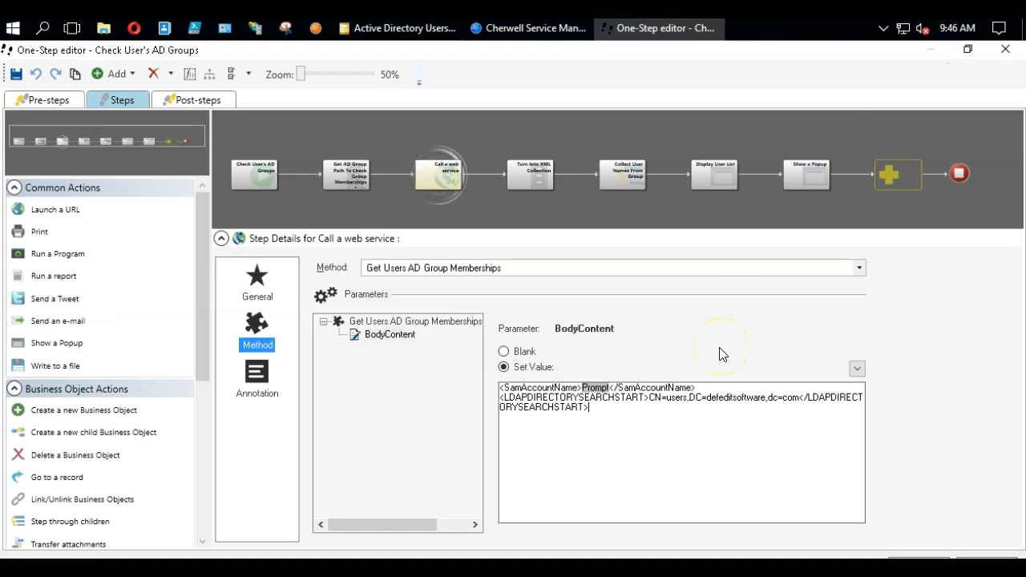
drag(648, 397, 646, 407)
click(647, 398)
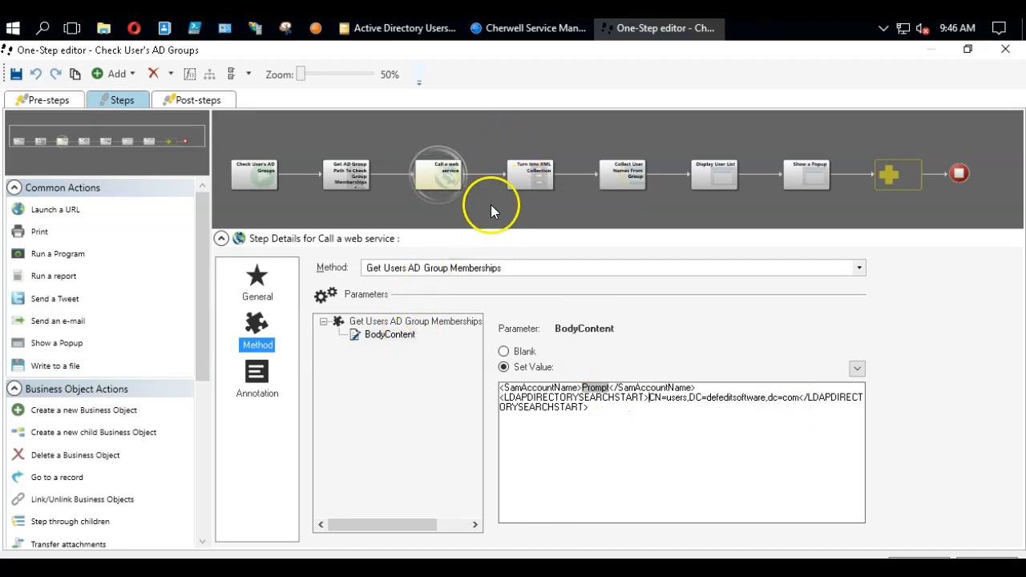
- Review the stored result name in the Call a web service step's general settings, and open the details of the Turn Into XML Collection step
click(260, 278)
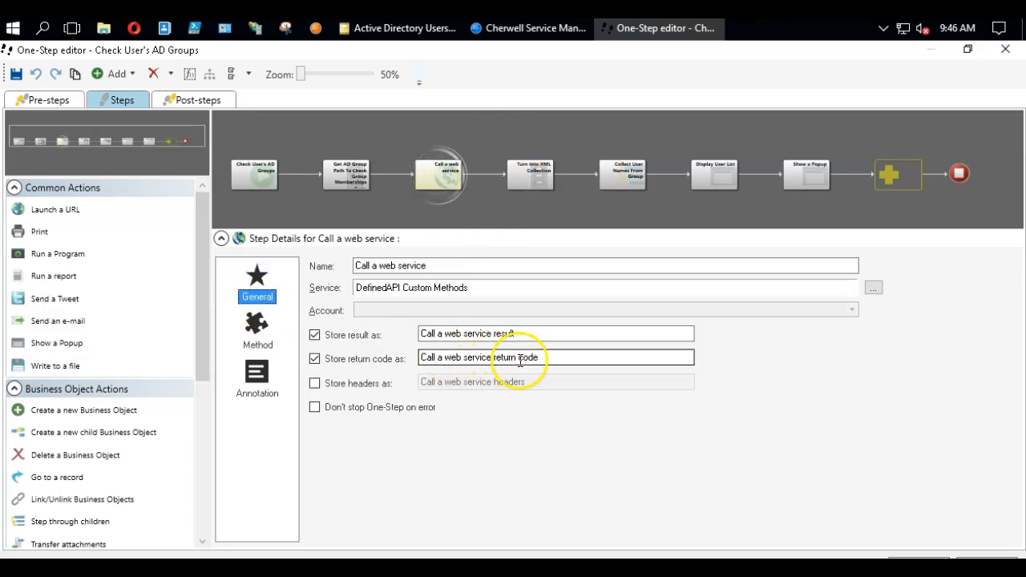
click(529, 340)
drag(528, 340, 403, 334)
click(525, 172)
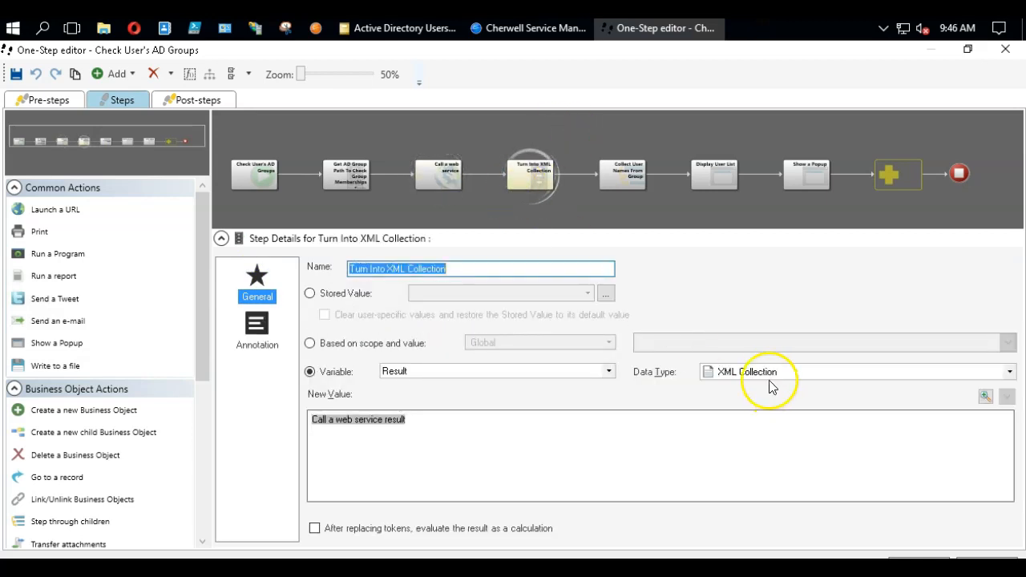
- Inspect the Collect User Names From Group step and its nested variable update without saving, then view the Display User List and Show a Popup steps
click(629, 177)
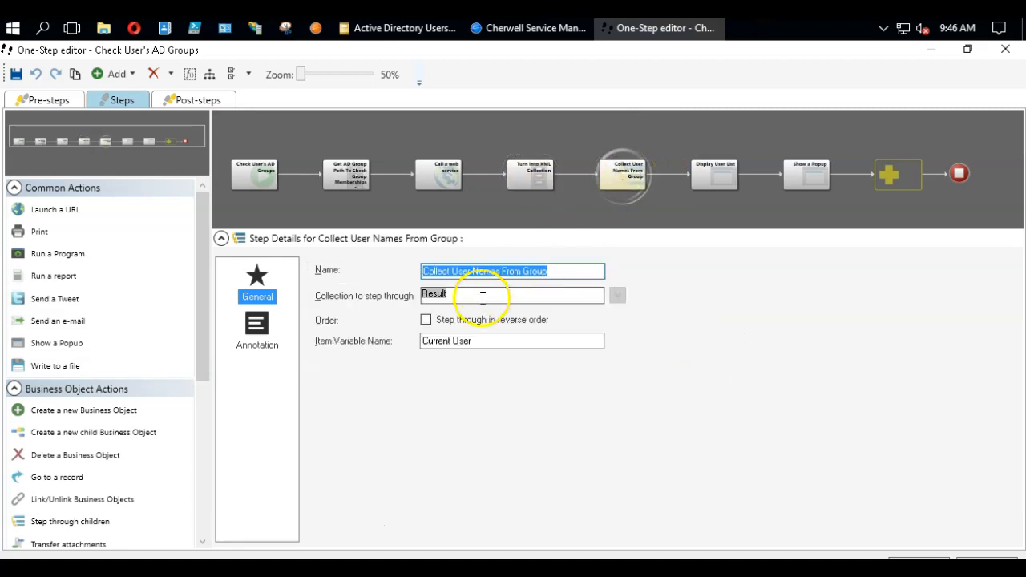
click(618, 183)
double_click(618, 183)
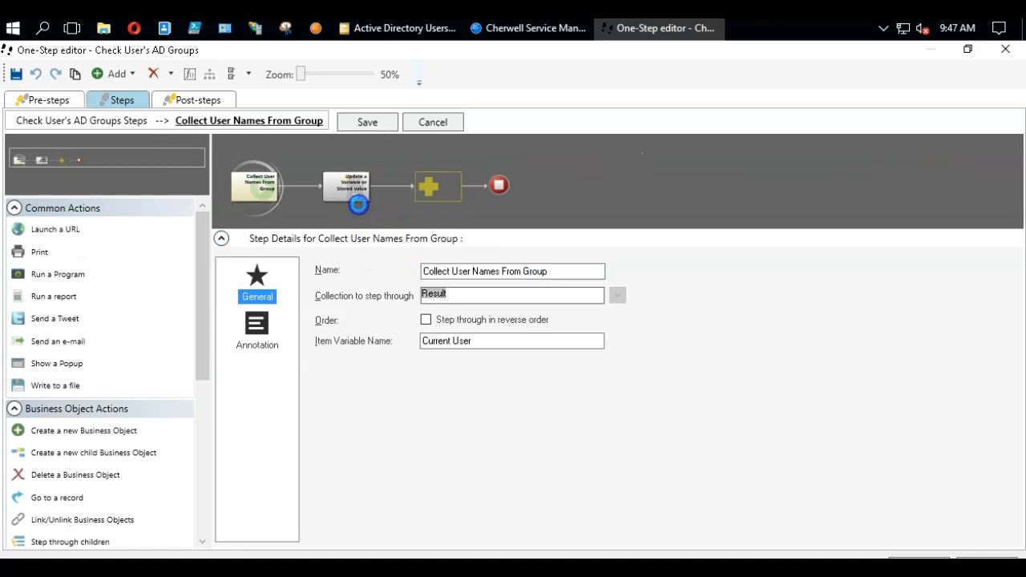
click(358, 204)
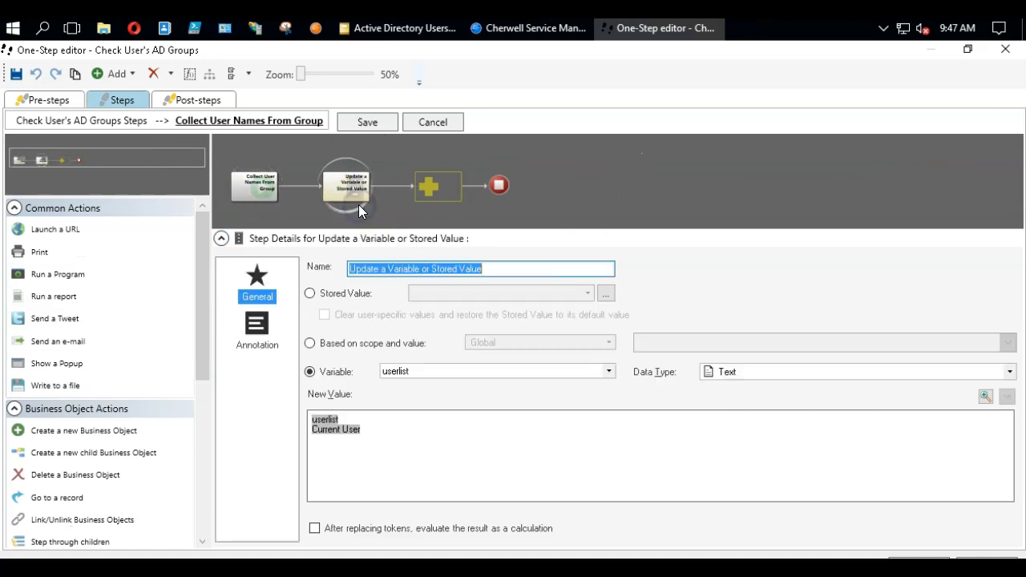
click(435, 125)
click(718, 173)
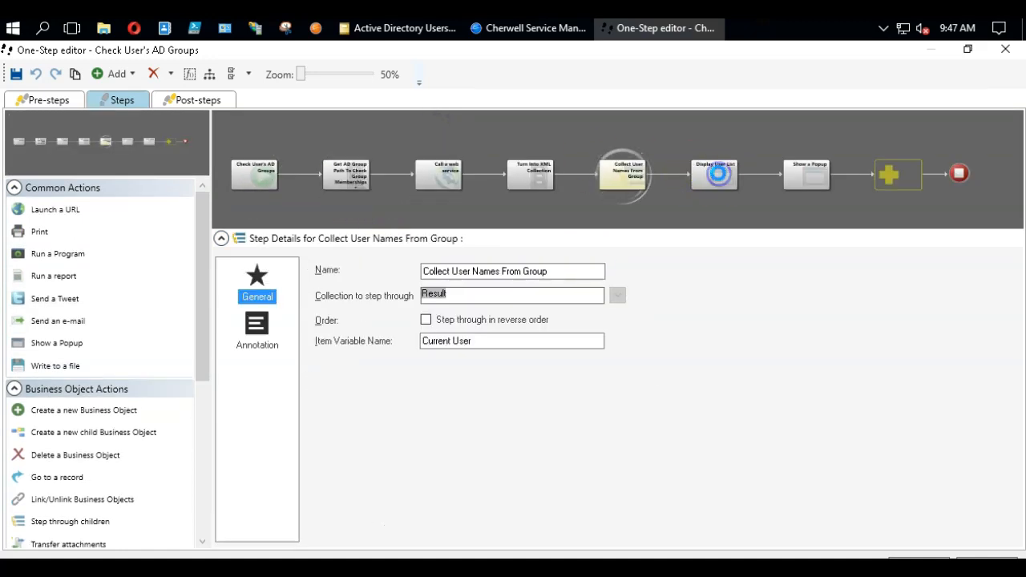
click(789, 178)
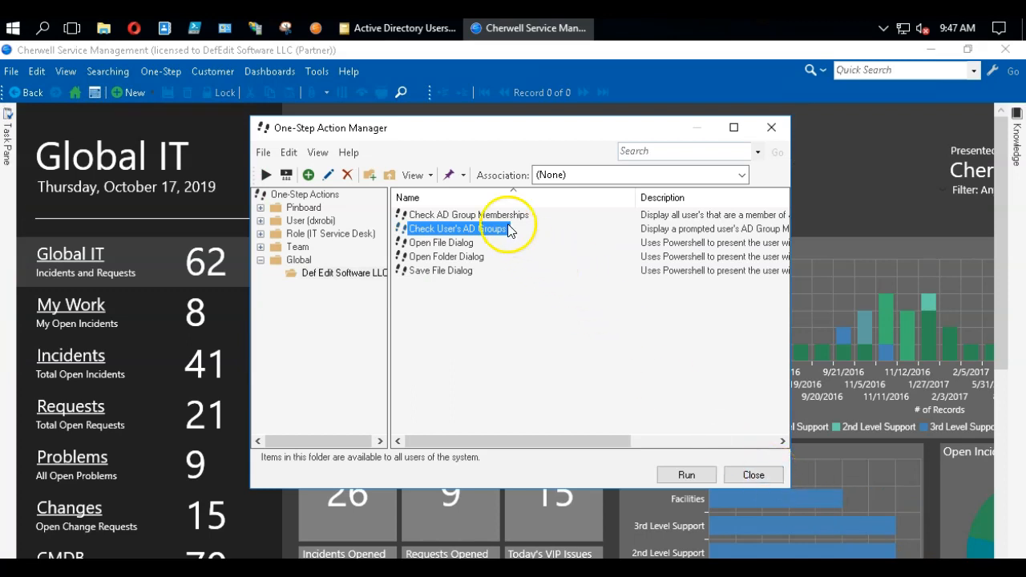
- Run the Check AD Group Memberships One-Step to bring up its prompt for the group's distinguishedName
click(498, 216)
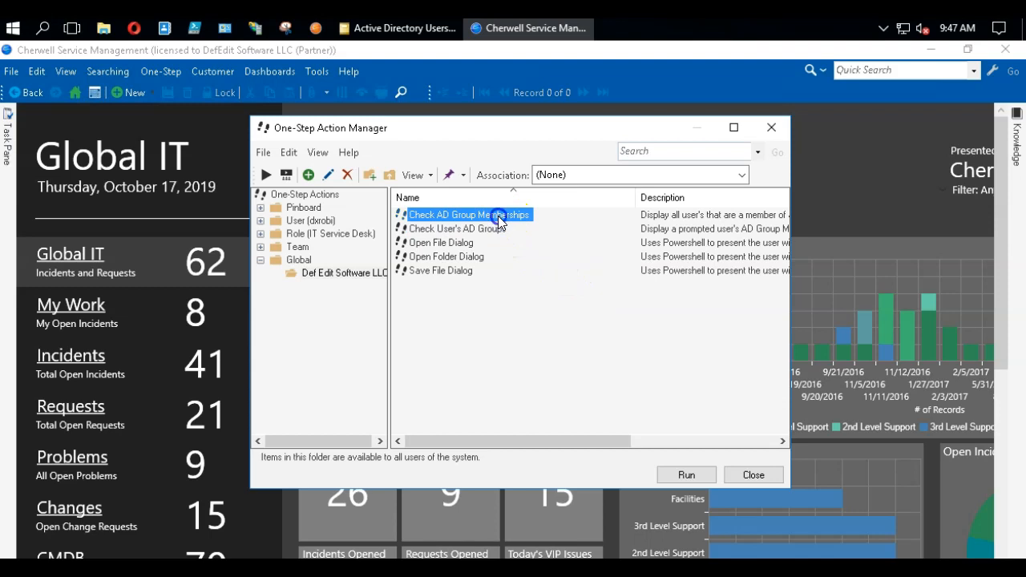
double_click(498, 215)
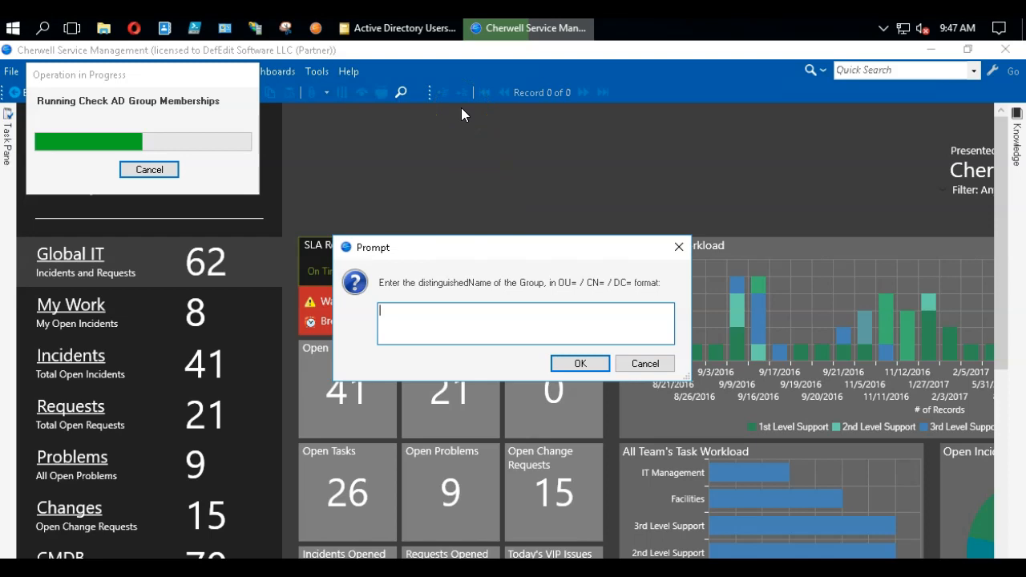
click(486, 205)
click(553, 282)
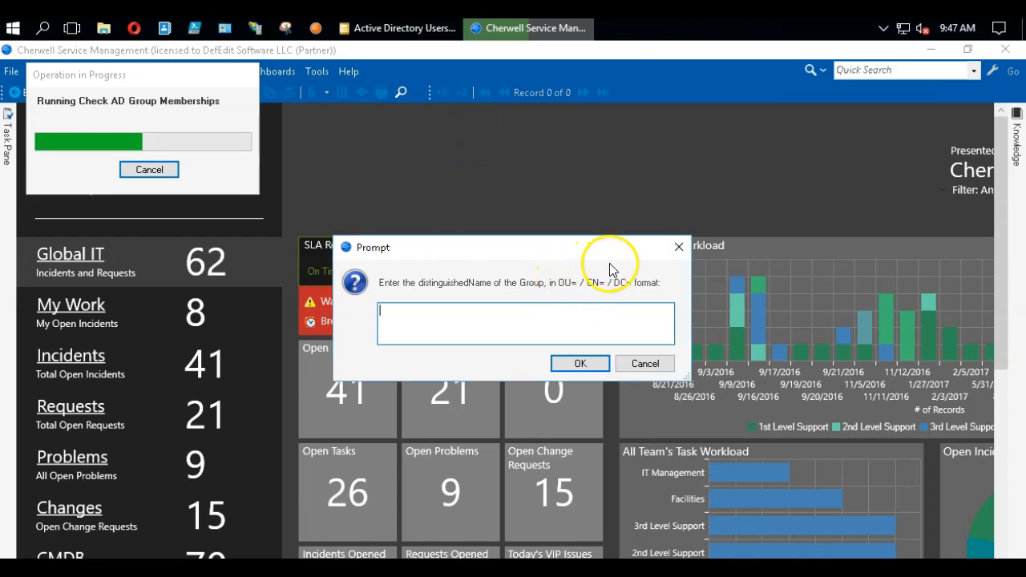
- Switch to Active Directory Users and Computers, sort the Users container by type and open the Domain Admins group's properties
click(408, 28)
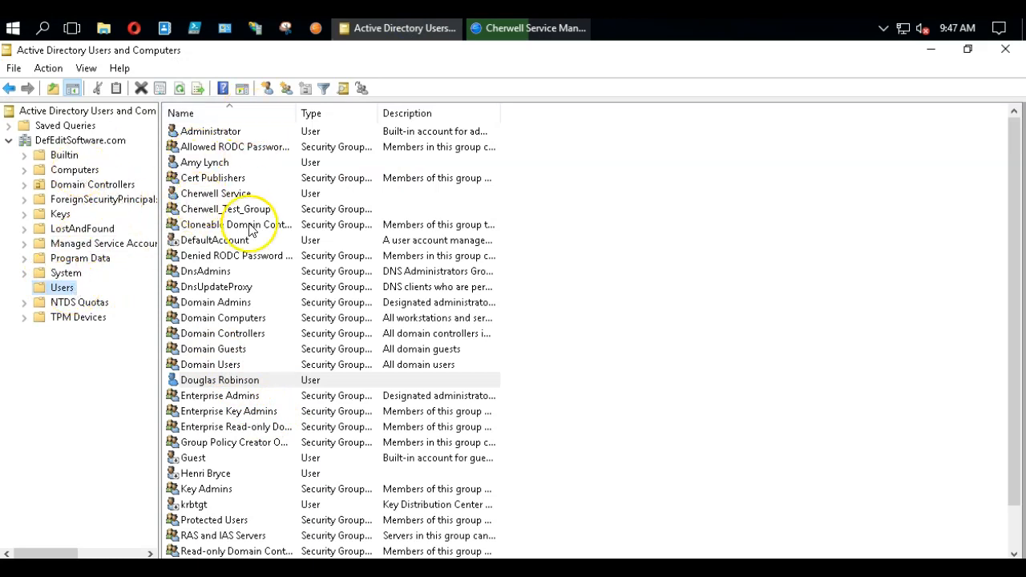
scroll(249, 222, down, 1)
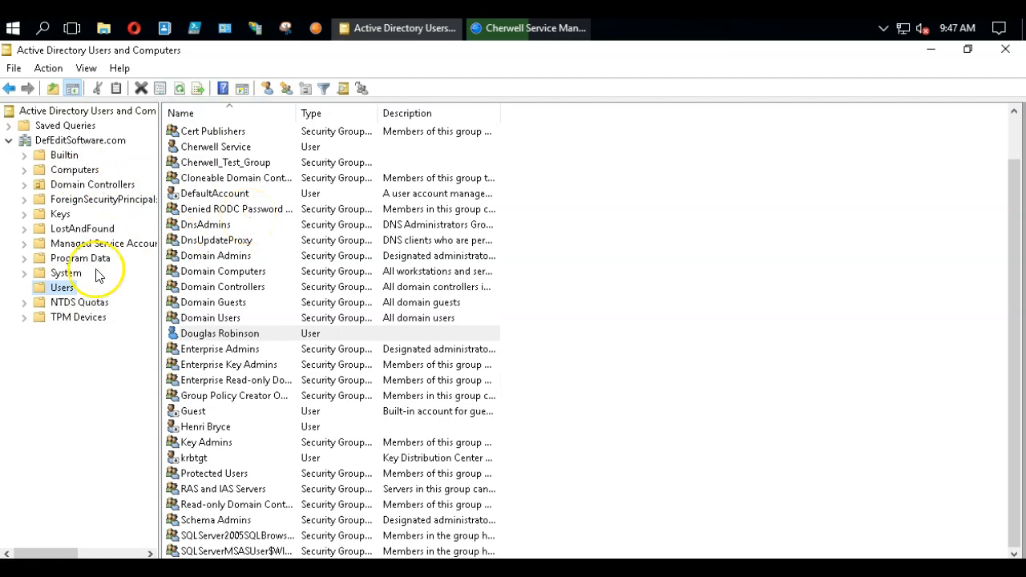
click(332, 115)
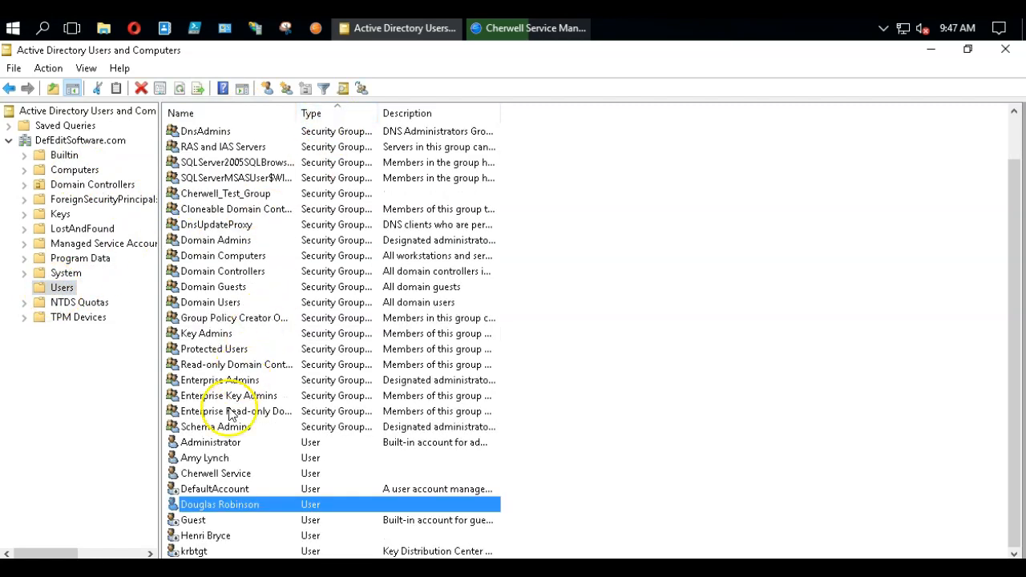
click(207, 303)
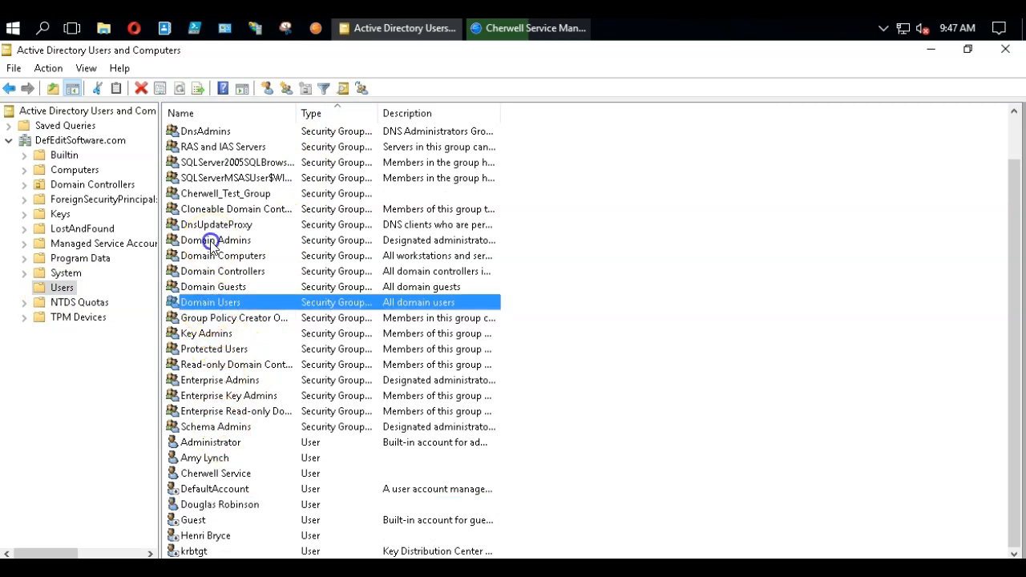
double_click(212, 242)
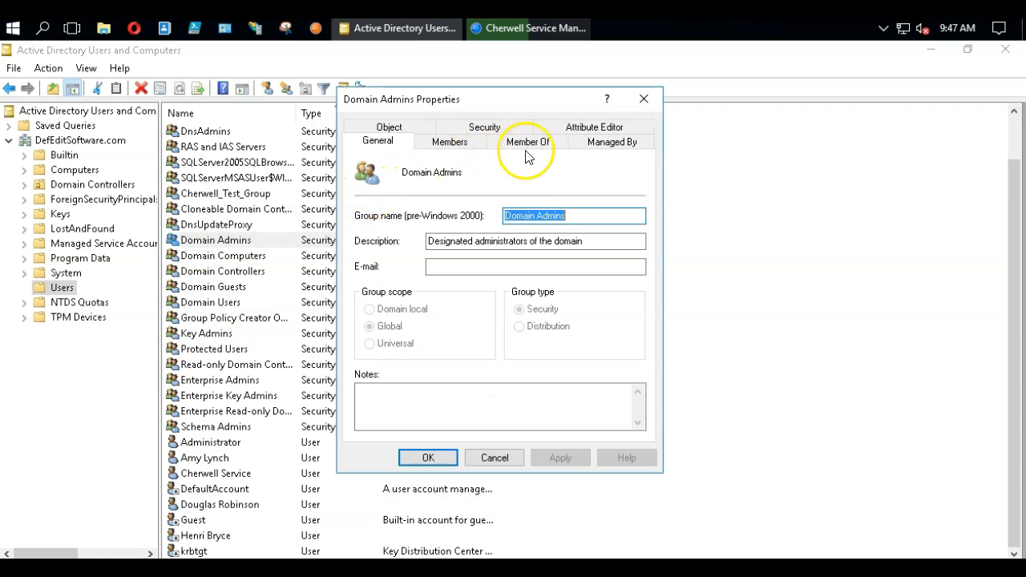
- Copy the distinguishedName attribute value of the Domain Admins group and close its properties without changes
click(555, 141)
click(587, 129)
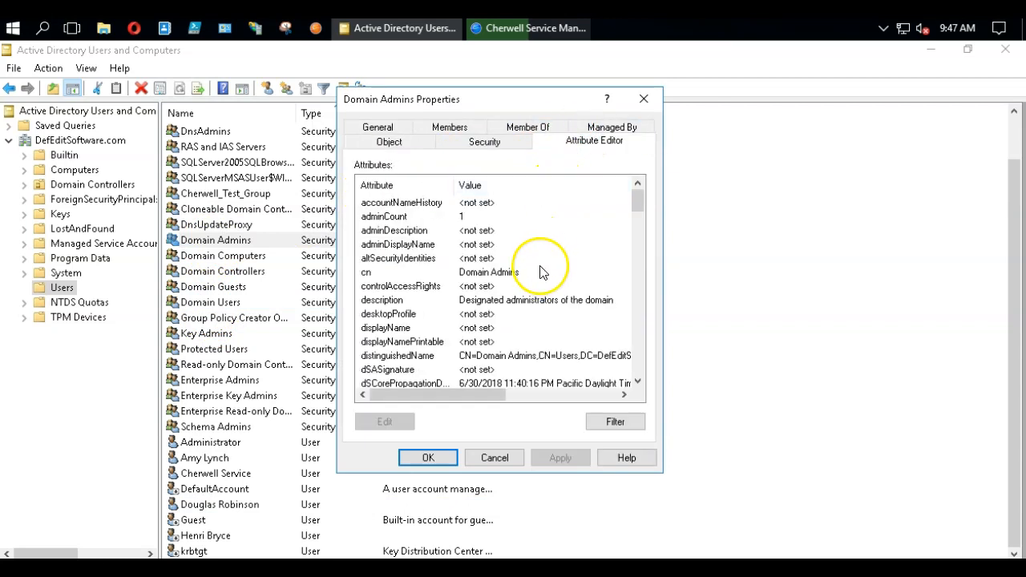
scroll(540, 268, down, 3)
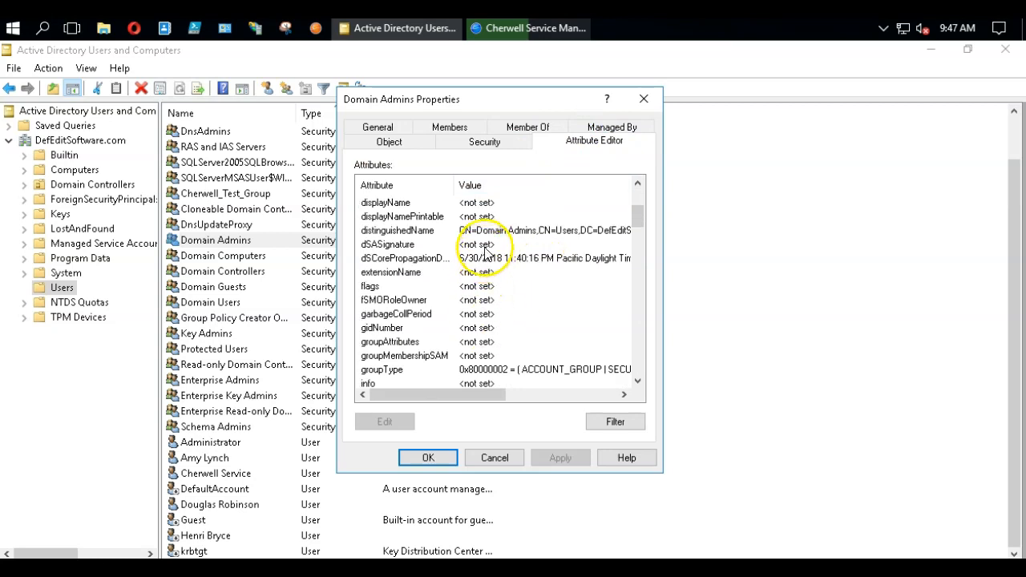
double_click(485, 230)
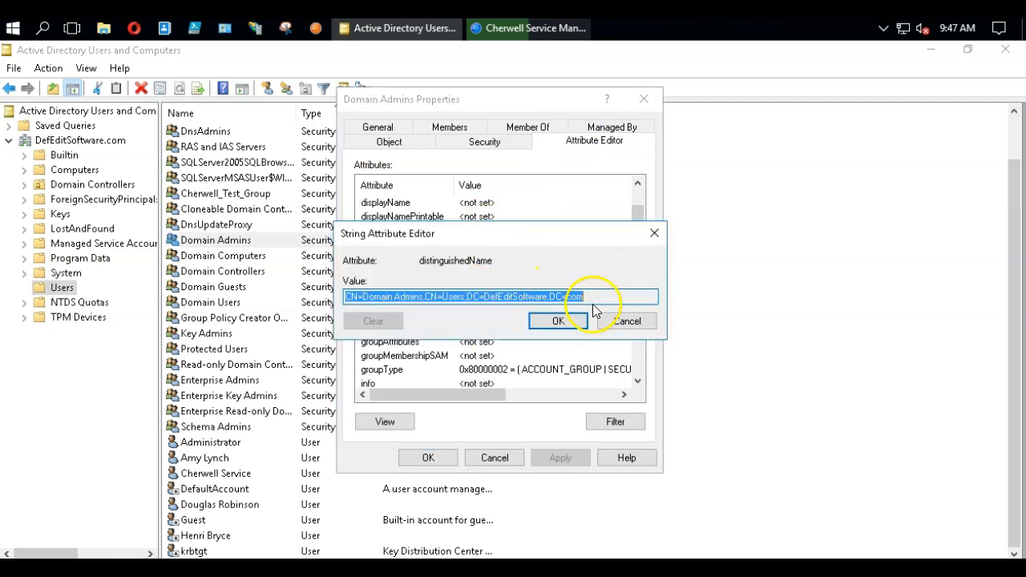
drag(593, 297, 269, 298)
key(ctrl+c)
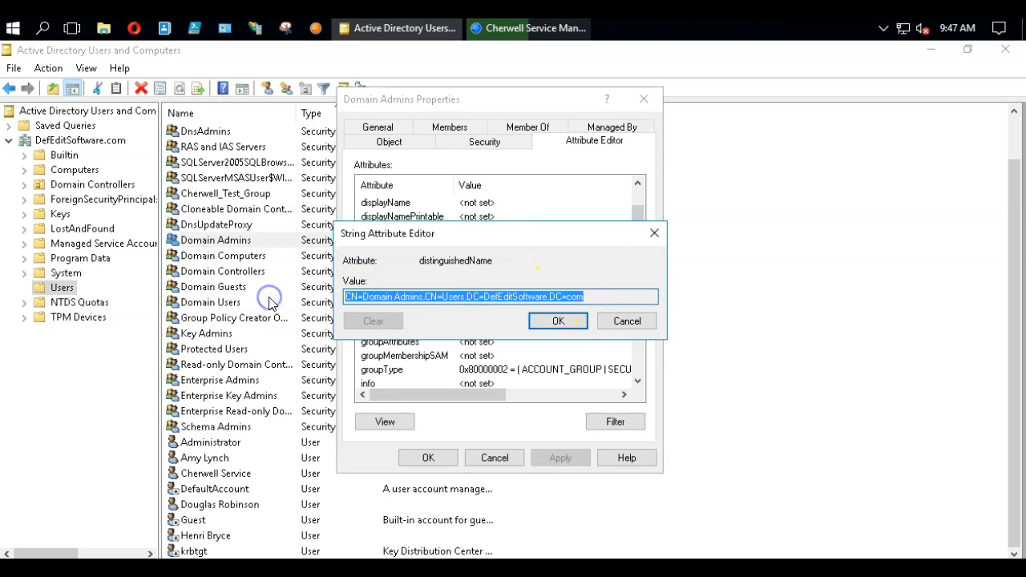
click(629, 321)
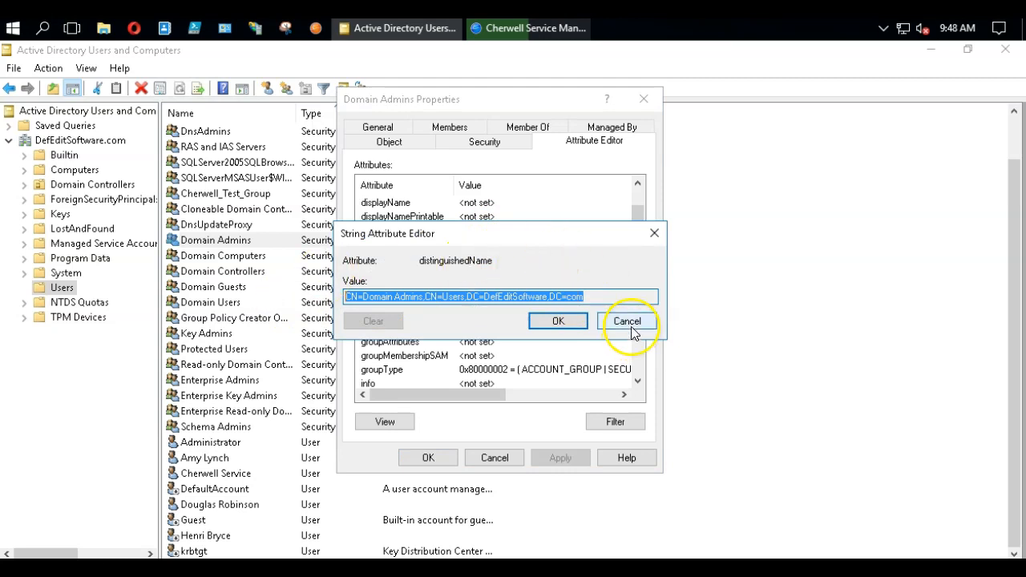
click(496, 458)
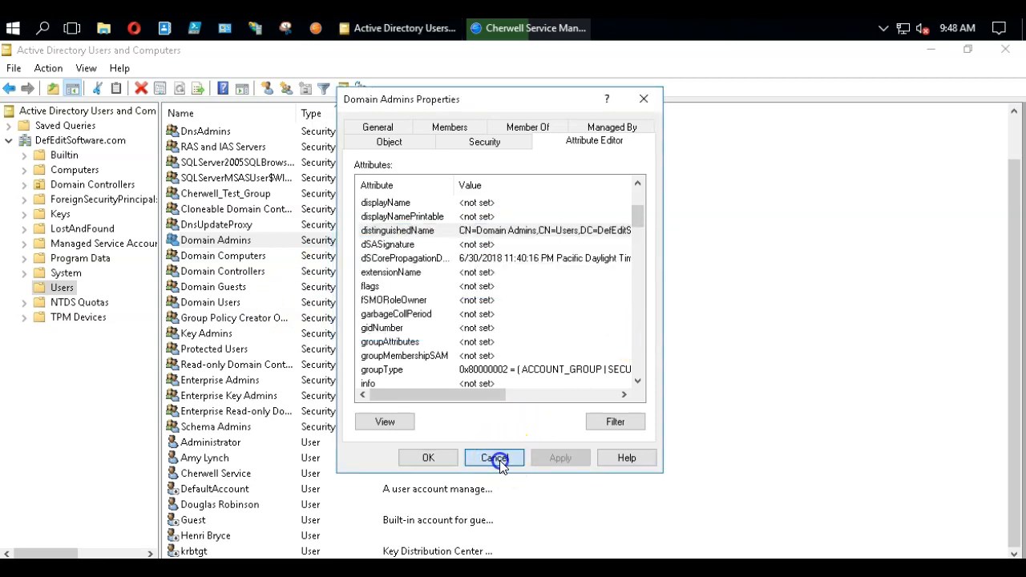
- Check the Advanced Features view option in Active Directory Users and Computers and leave it as it is
click(85, 69)
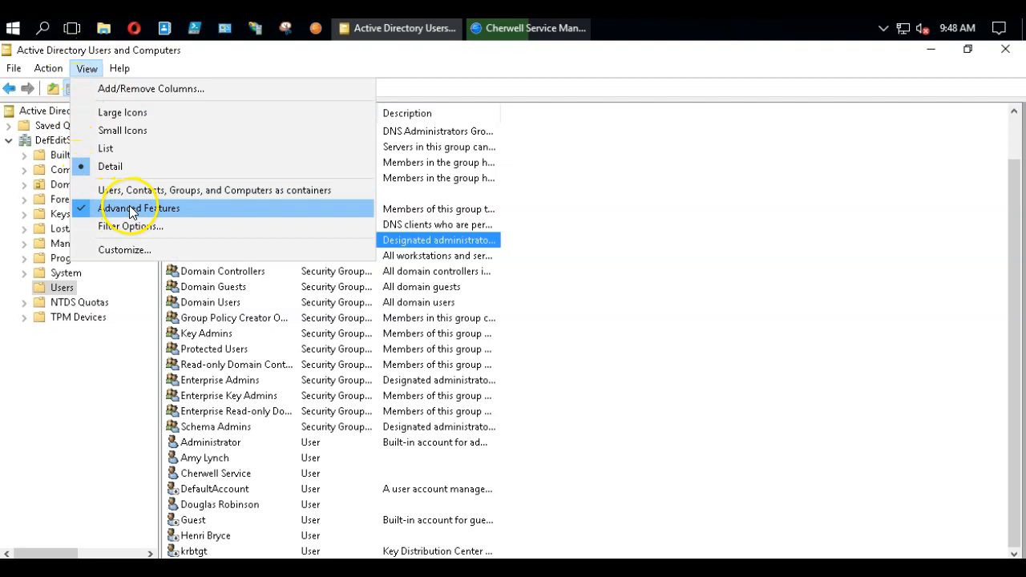
click(252, 53)
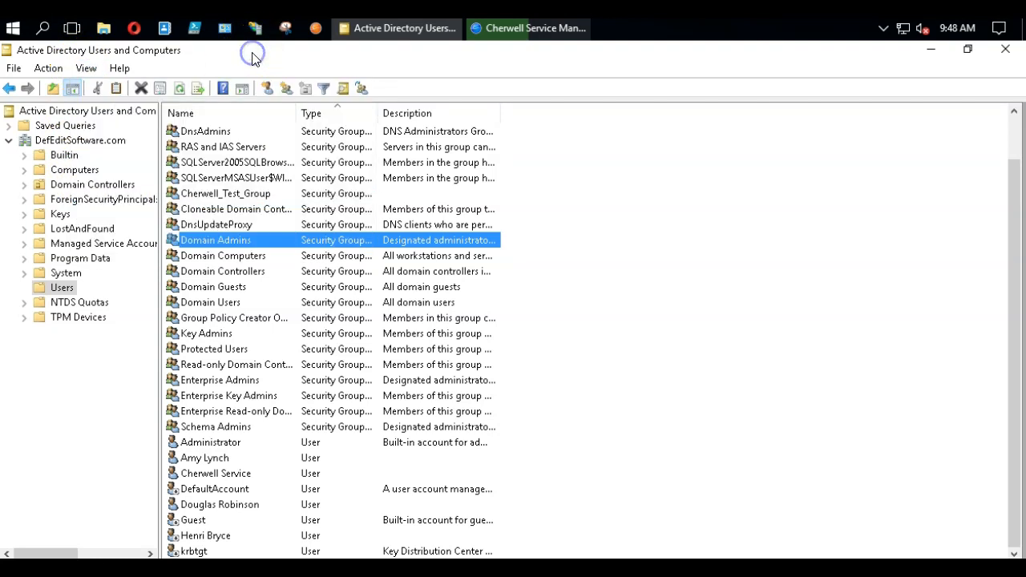
- Switch to Cherwell Service Management, run Check AD Group Memberships with the copied Domain Admins distinguishedName, and close both result popups
click(481, 30)
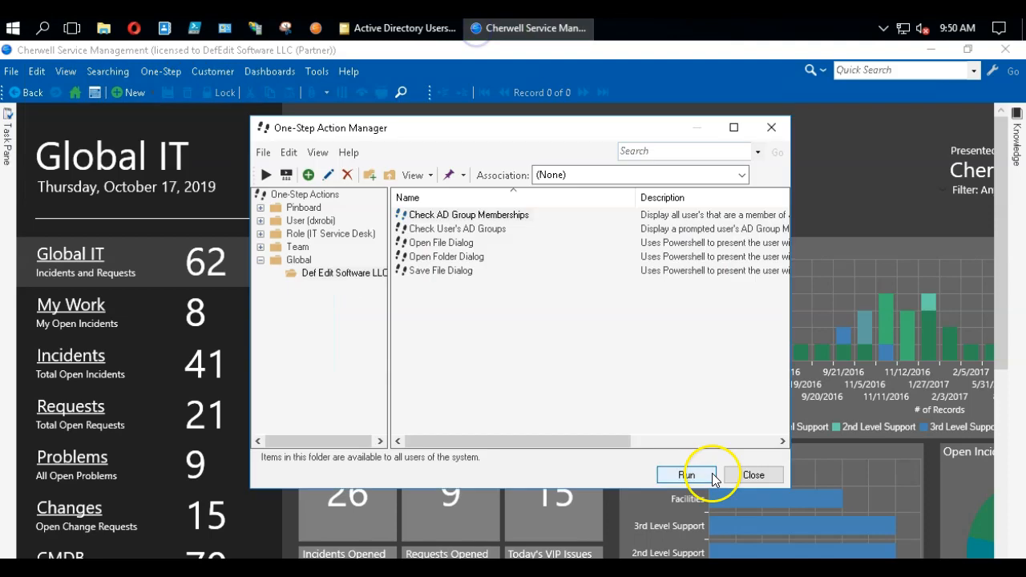
click(686, 475)
key(ctrl+v)
click(580, 370)
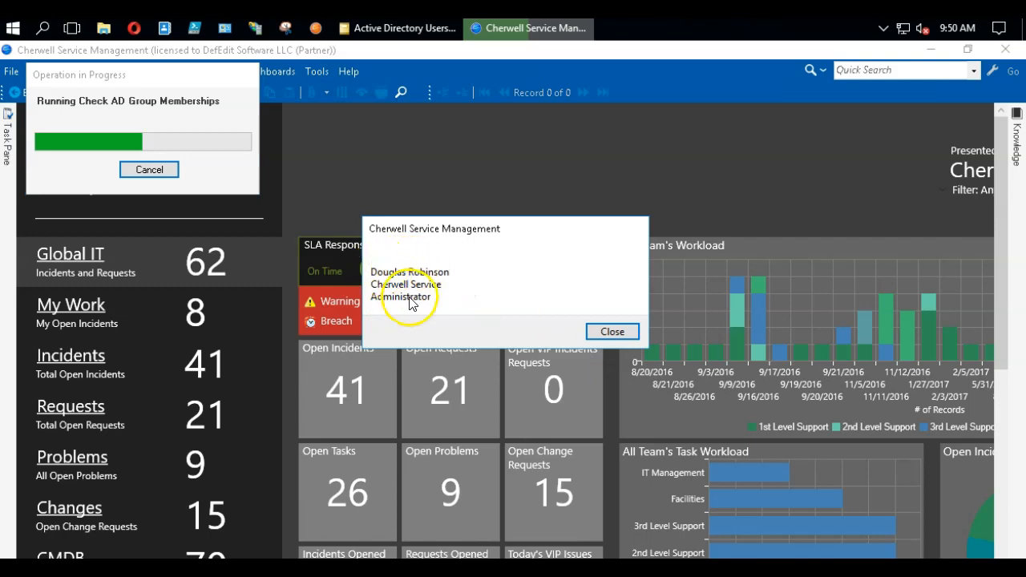
click(605, 335)
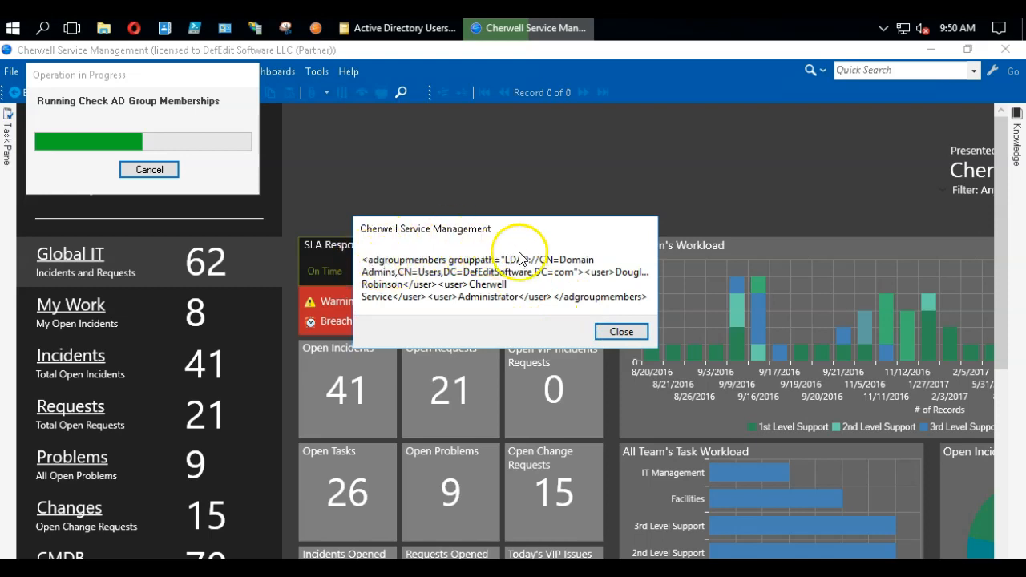
click(607, 332)
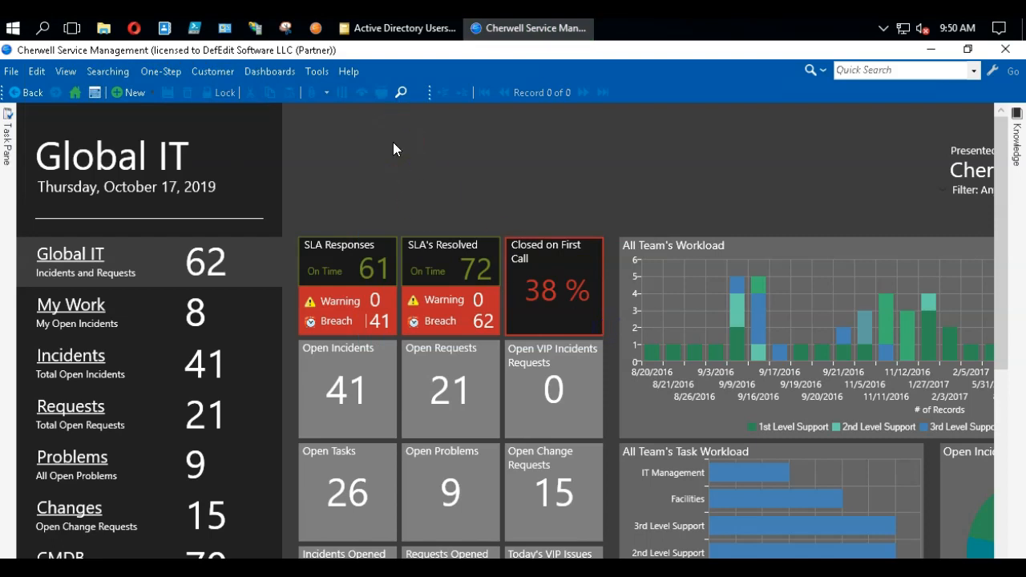
- Open the One-Step Action Manager and open the Check User's AD Groups One-Step for editing
click(174, 72)
click(165, 93)
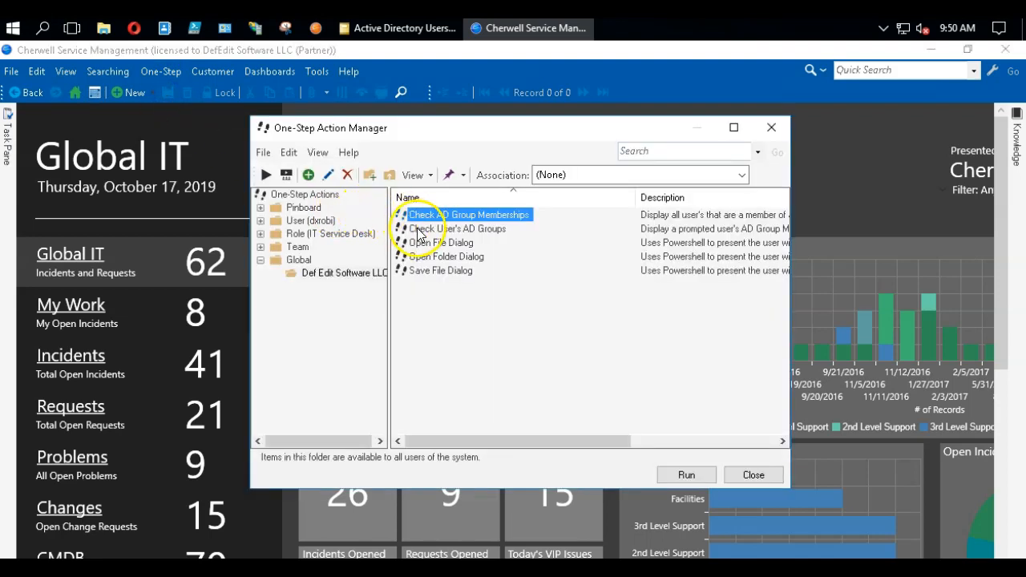
click(418, 229)
click(329, 173)
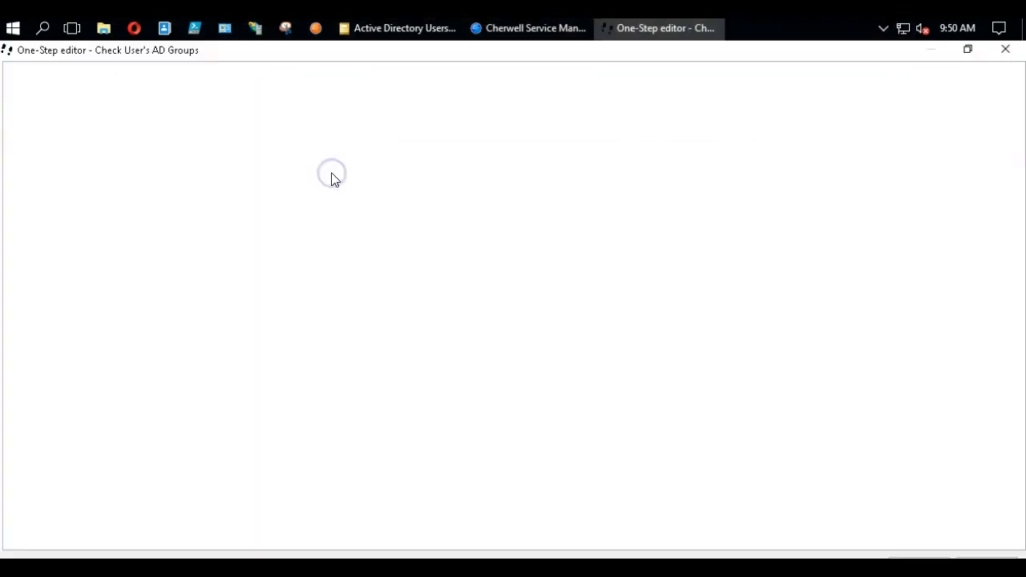
- Review the method and BodyContent parameter of the Call a web service step, then select the Turn Into XML Collection step
click(439, 184)
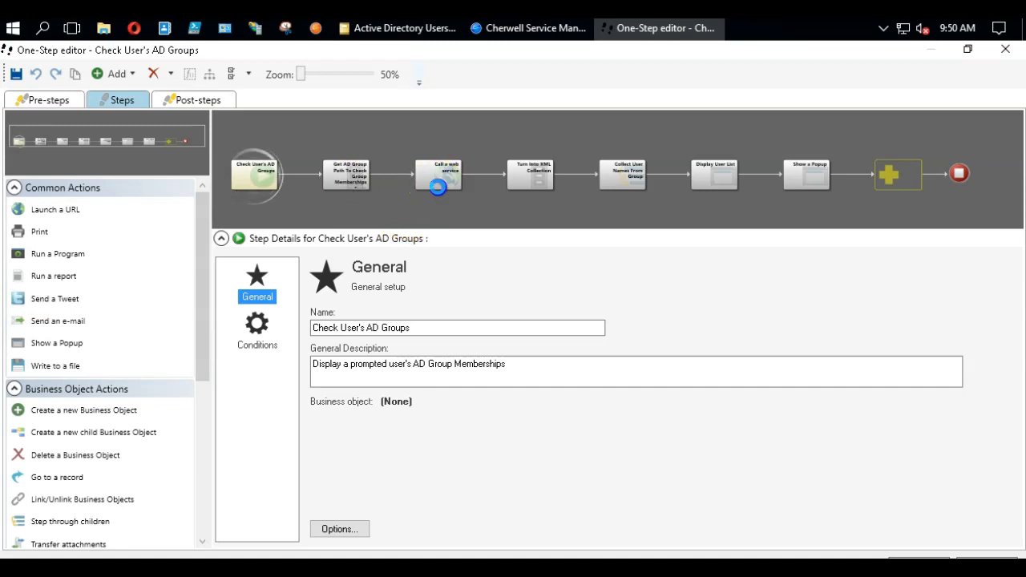
click(246, 336)
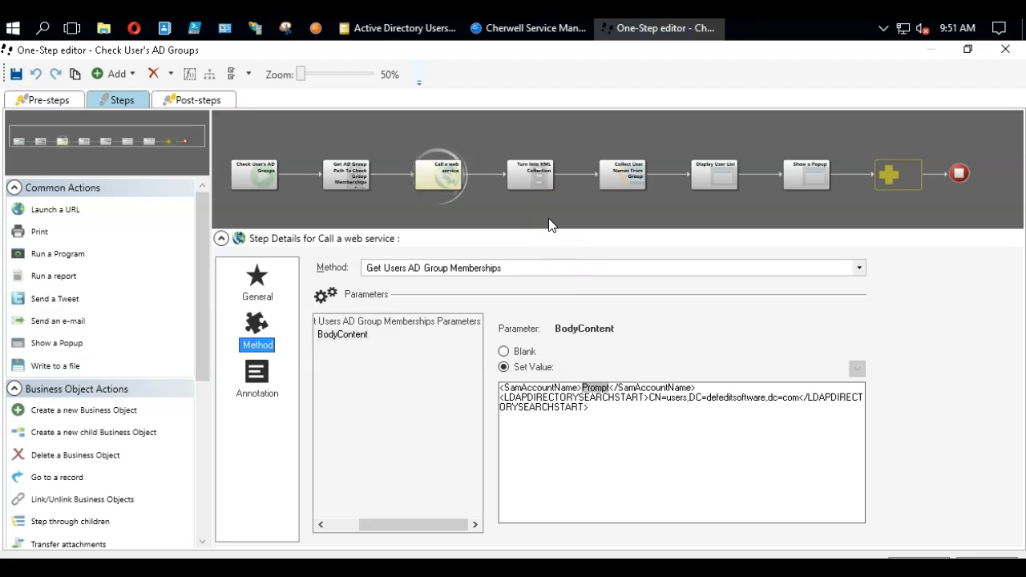
click(536, 181)
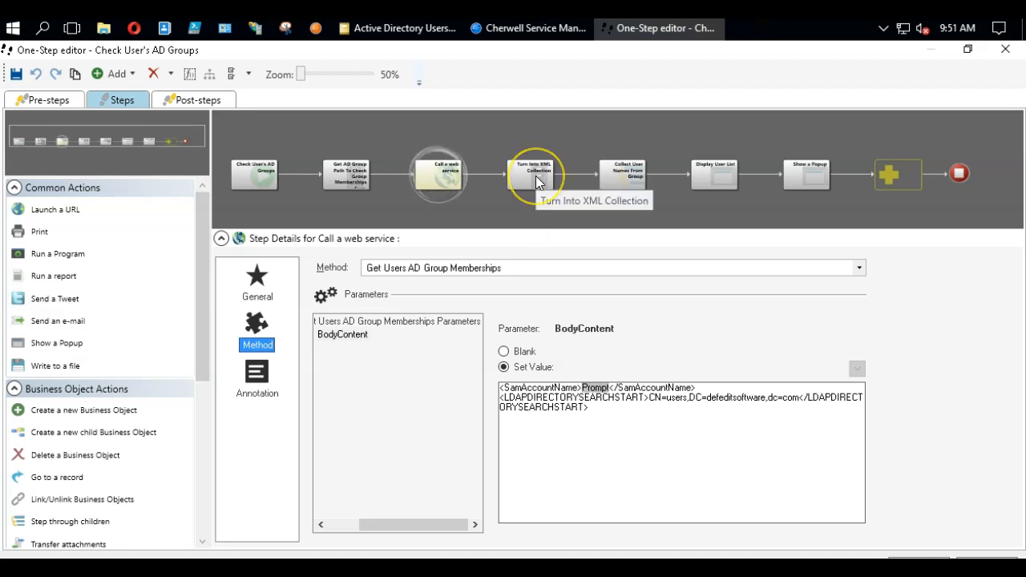